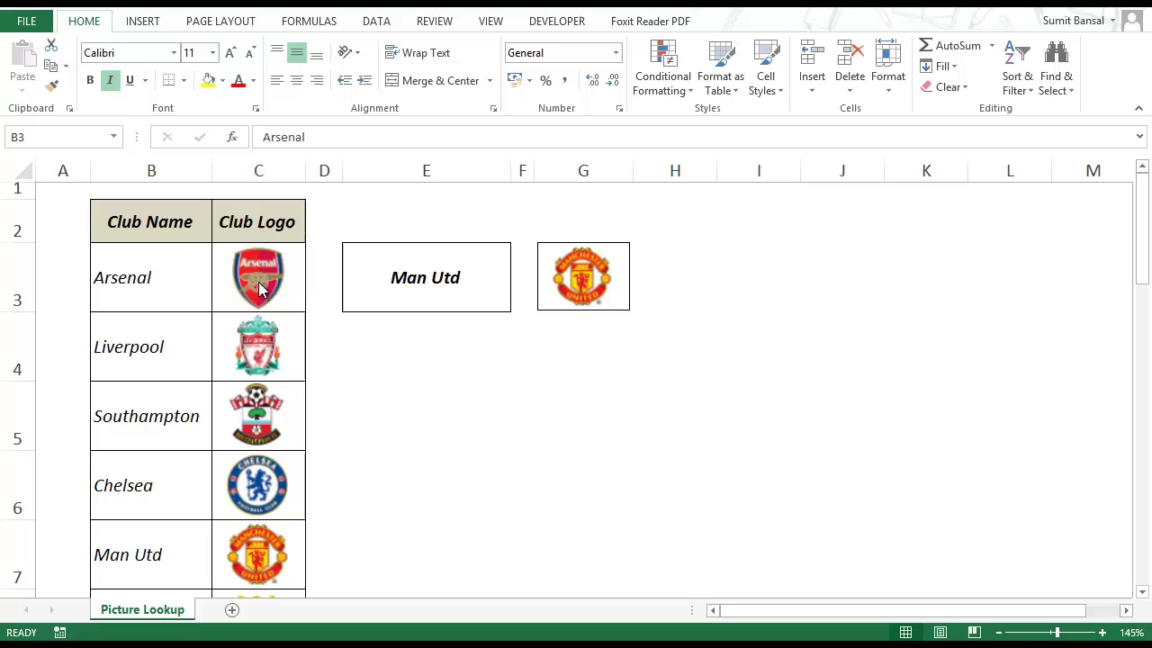
Browse the club names and logos in the finished workbook, ending on Arsenal in B3.
{"action": "left_click", "coordinate": [164, 274]}
{"action": "scroll", "coordinate": [162, 296], "scroll_direction": "down", "scroll_amount": 7}
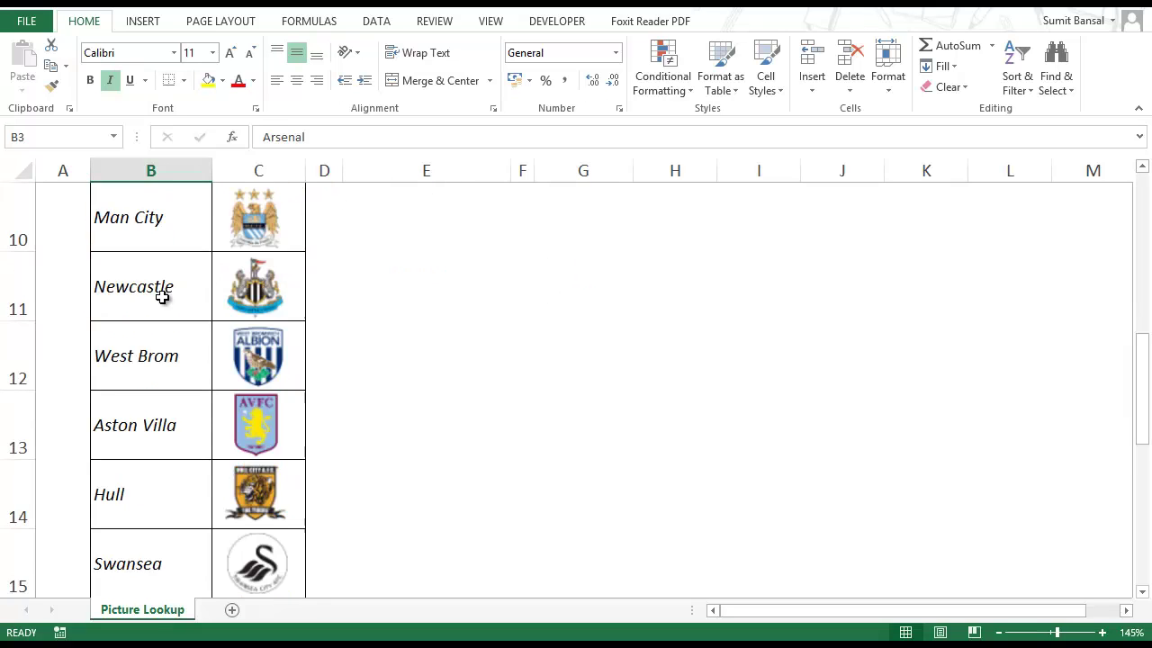
{"action": "scroll", "coordinate": [162, 366], "scroll_direction": "up", "scroll_amount": 3}
{"action": "scroll", "coordinate": [162, 365], "scroll_direction": "up", "scroll_amount": 4}
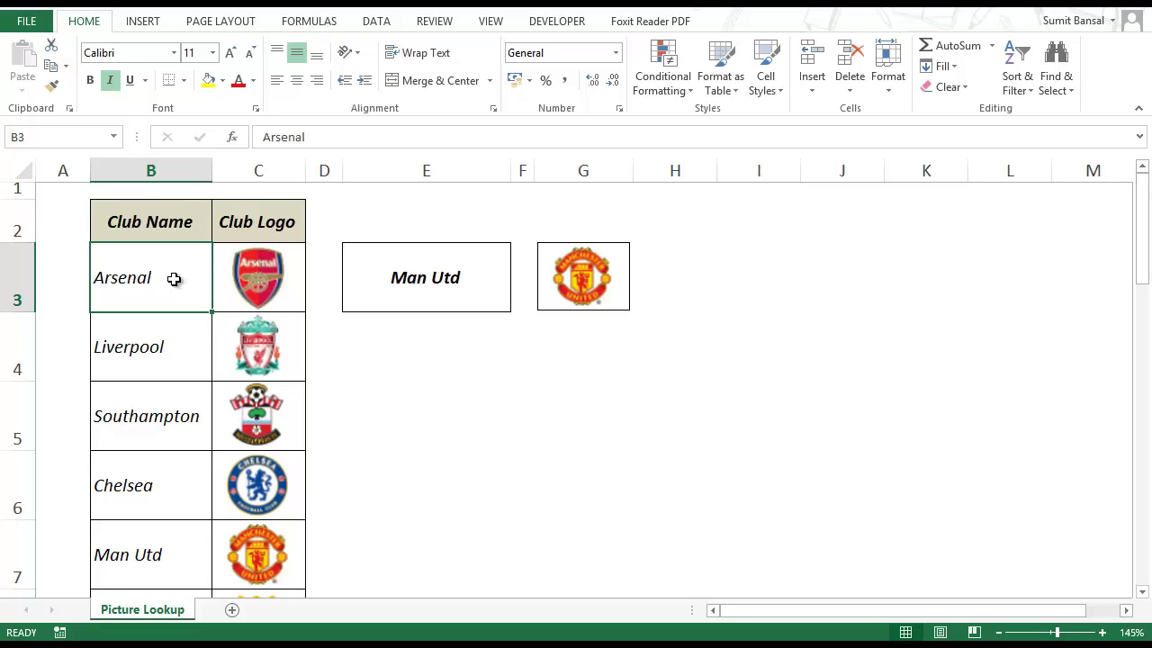
{"action": "key", "text": "shift+Right"}
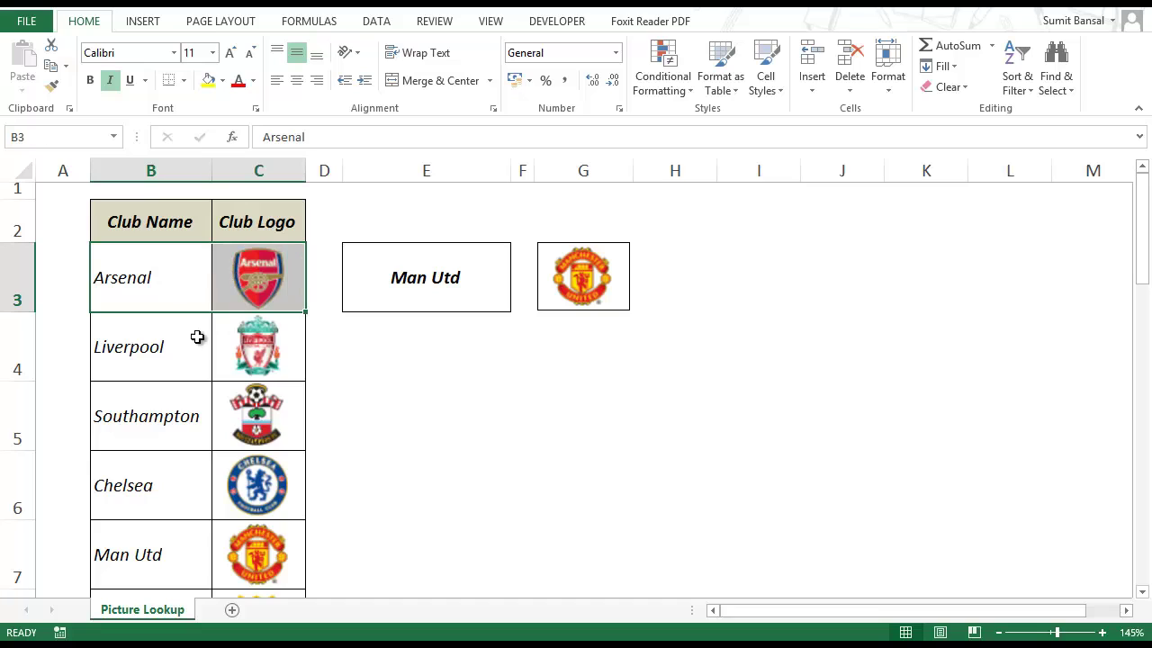
{"action": "left_click", "coordinate": [187, 348]}
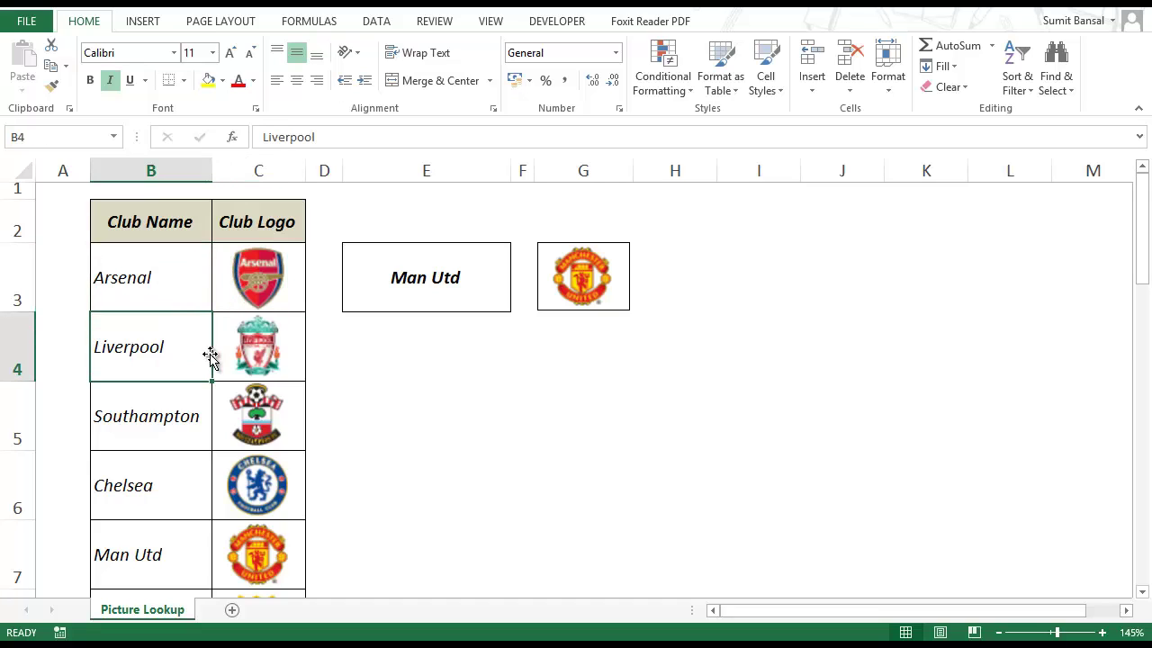
{"action": "left_click", "coordinate": [171, 286]}
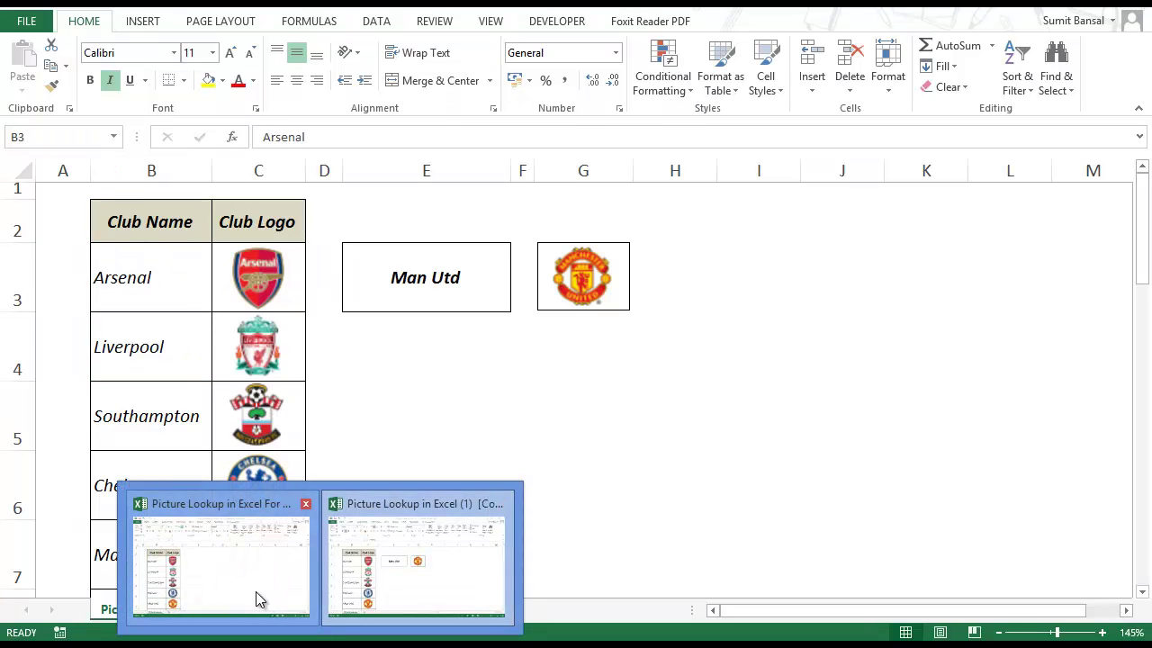
Switch to the unfinished workbook and select cell E3.
{"action": "left_click", "coordinate": [257, 599]}
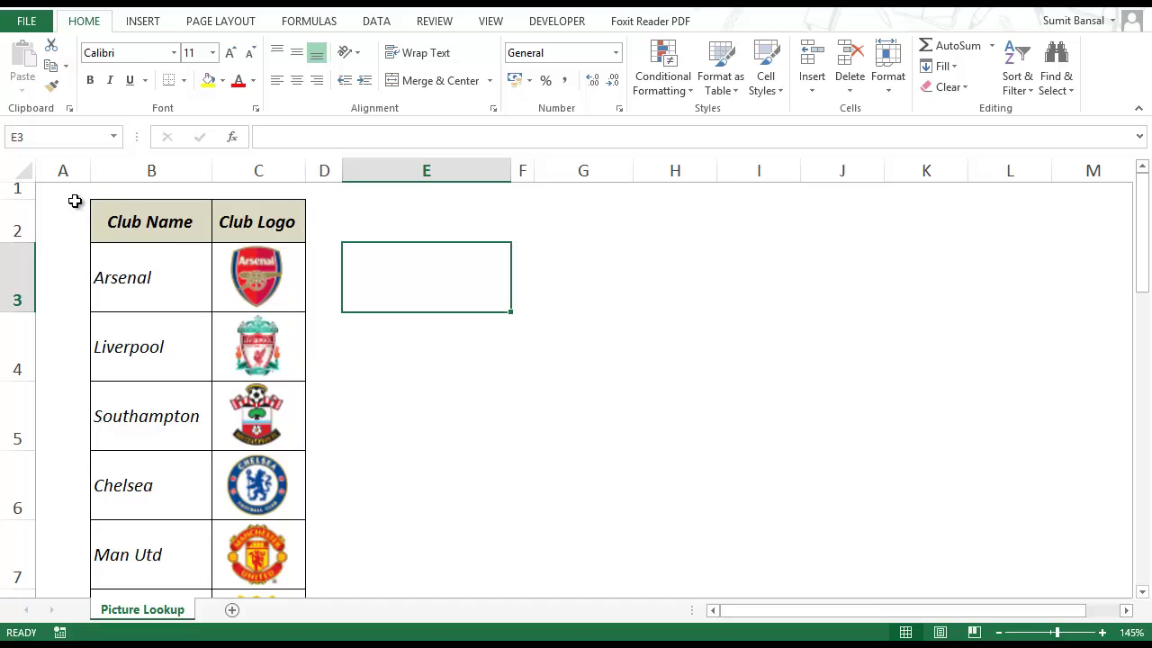
{"action": "left_click", "coordinate": [128, 220]}
{"action": "key", "text": "Right"}
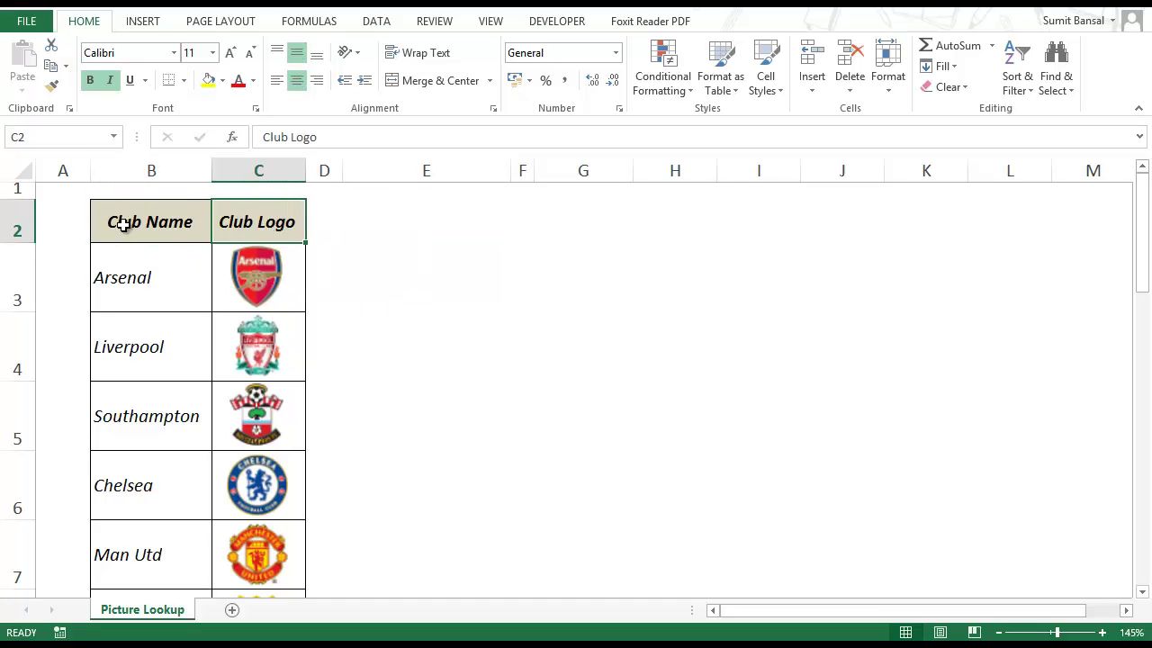
{"action": "left_click", "coordinate": [409, 264]}
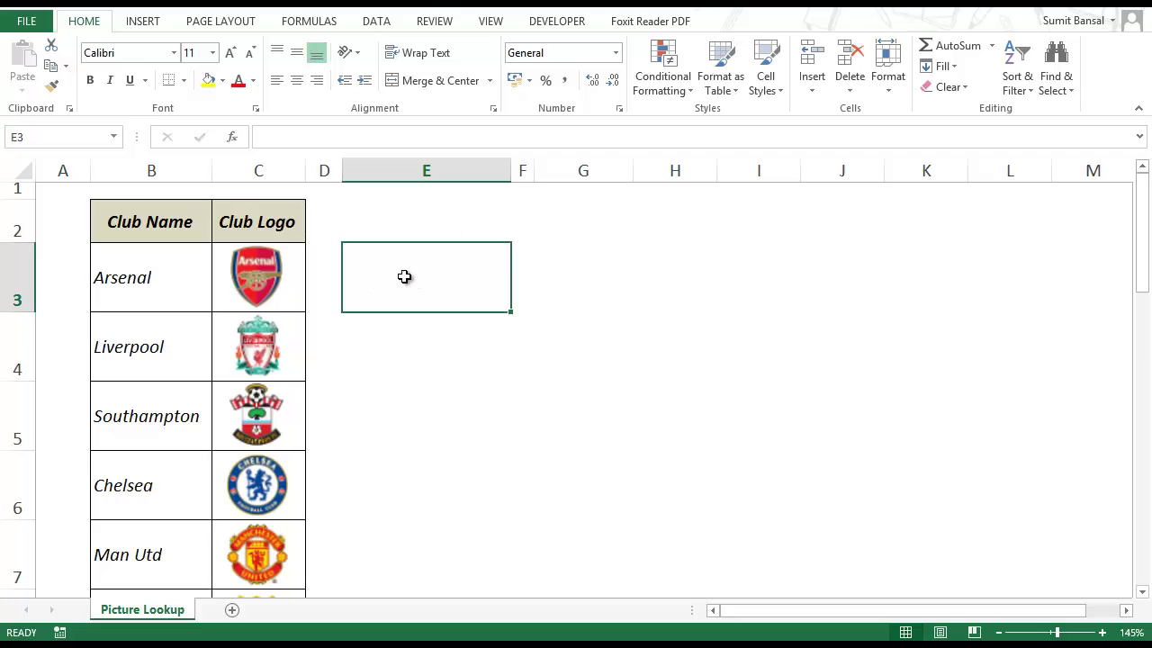
Give E3 a List data validation with source $B$3:$B$22.
{"action": "left_click", "coordinate": [377, 25]}
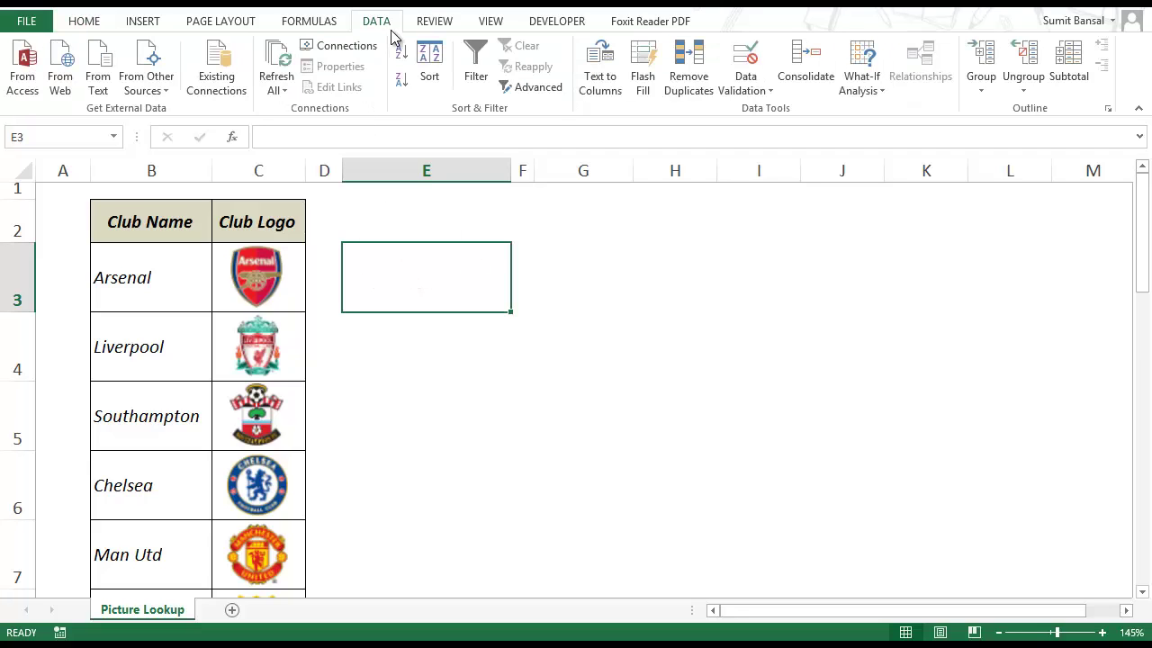
{"action": "left_click", "coordinate": [770, 91]}
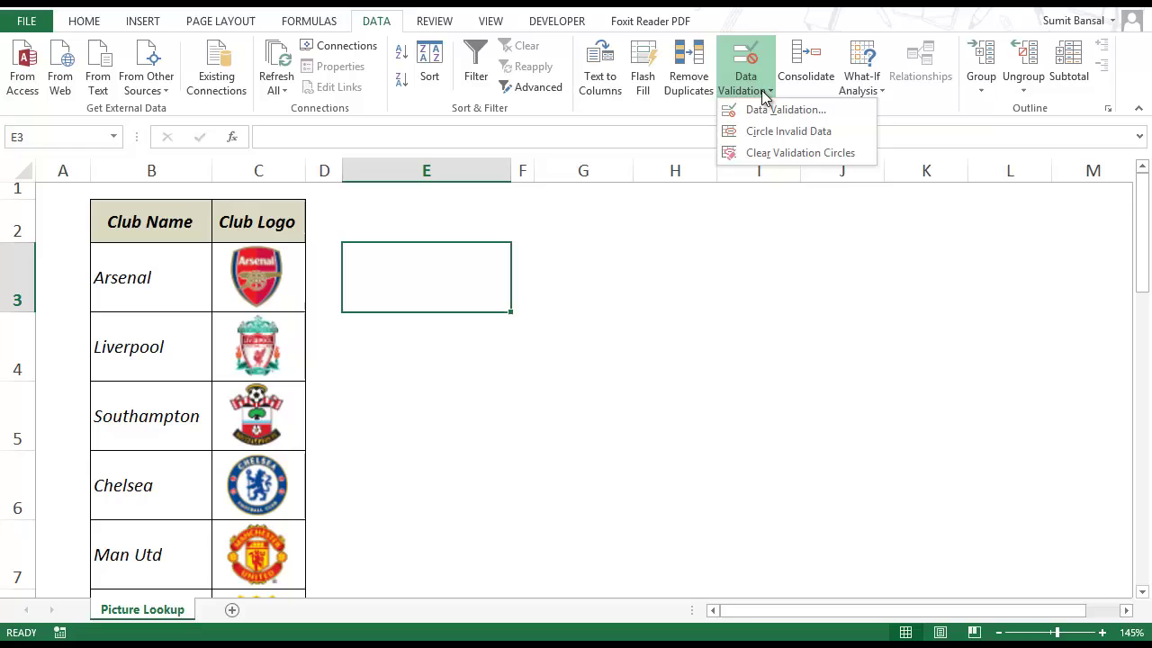
{"action": "left_click", "coordinate": [766, 111]}
{"action": "left_click", "coordinate": [711, 203]}
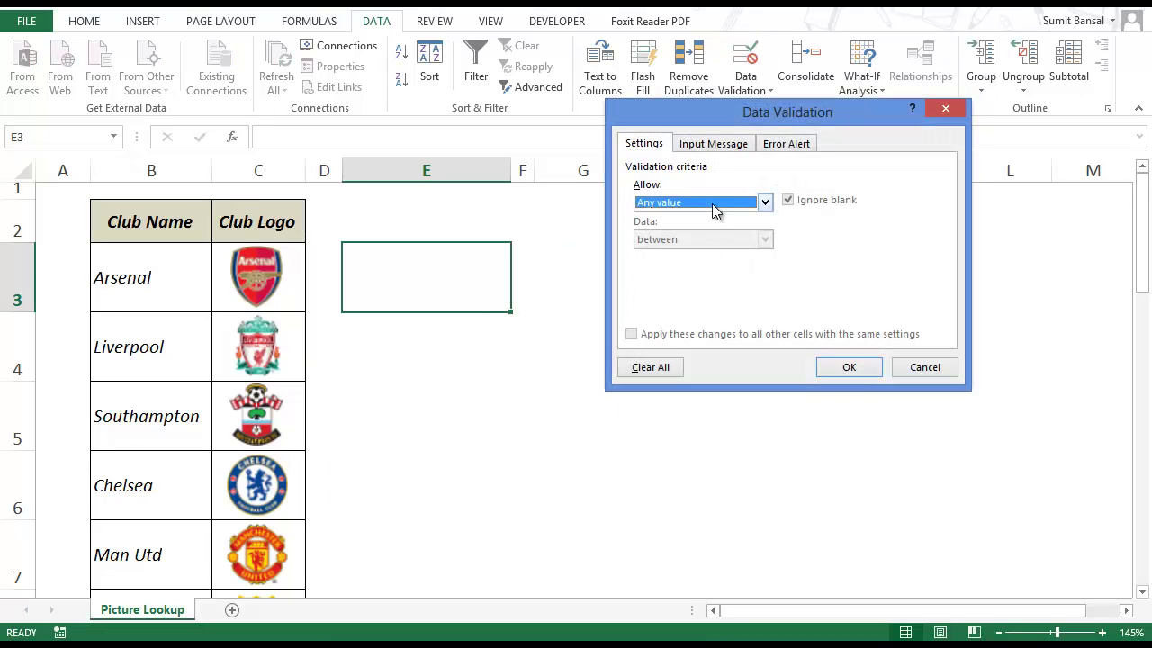
{"action": "left_click", "coordinate": [707, 251]}
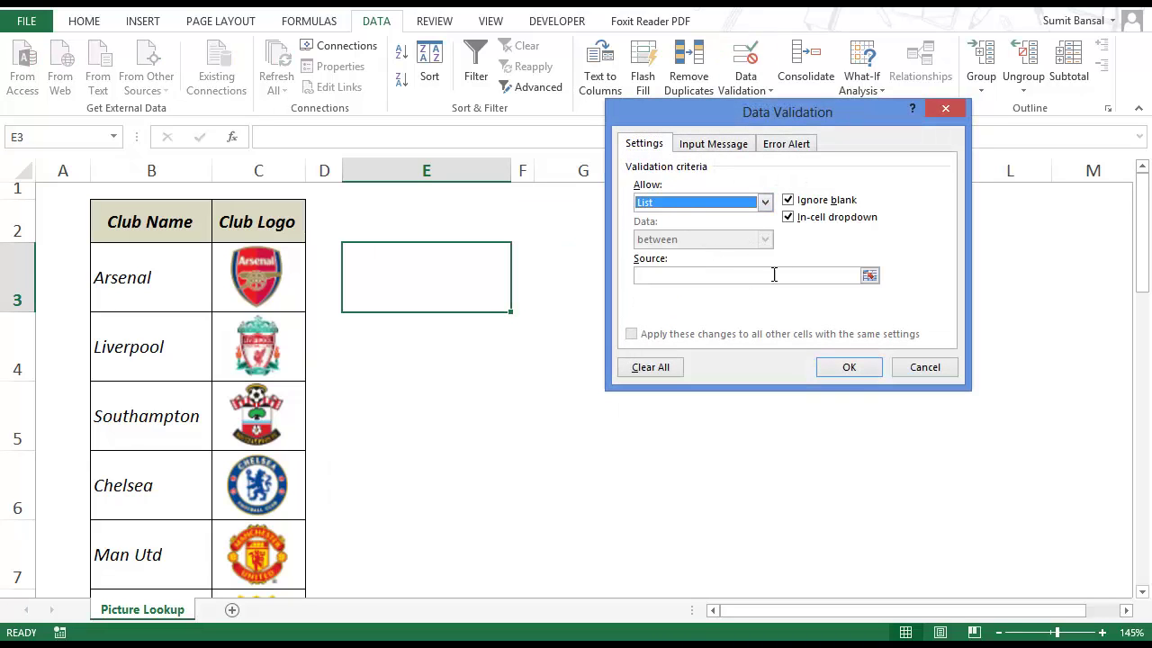
{"action": "left_click", "coordinate": [869, 277]}
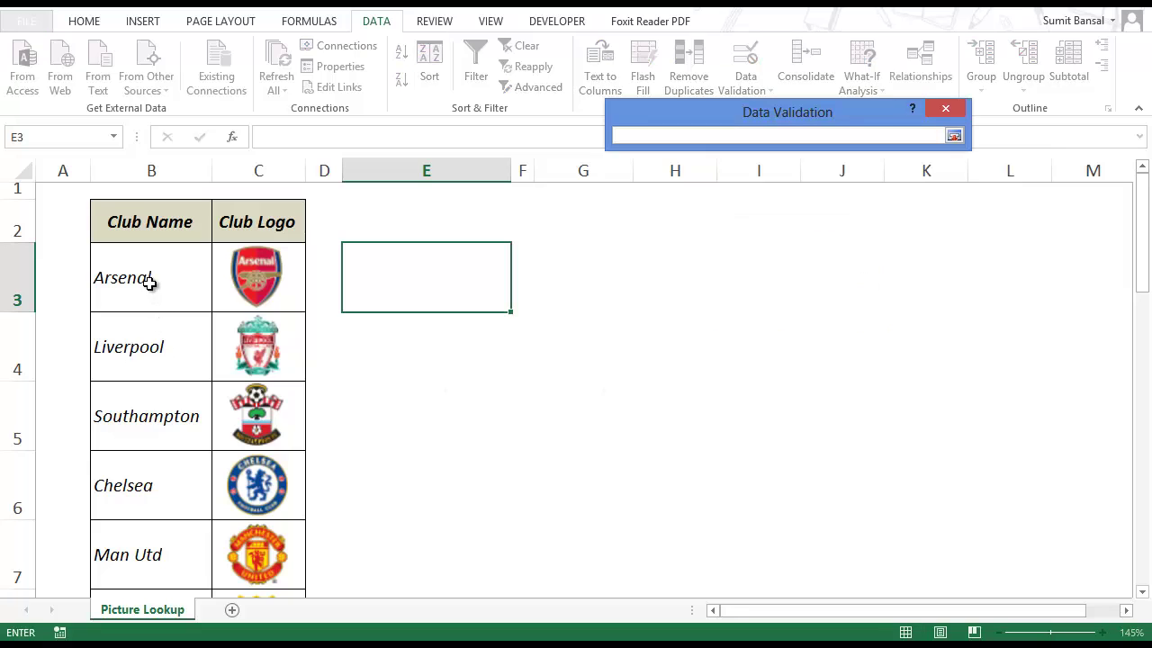
{"action": "left_click_drag", "start_coordinate": [147, 277], "coordinate": [147, 516]}
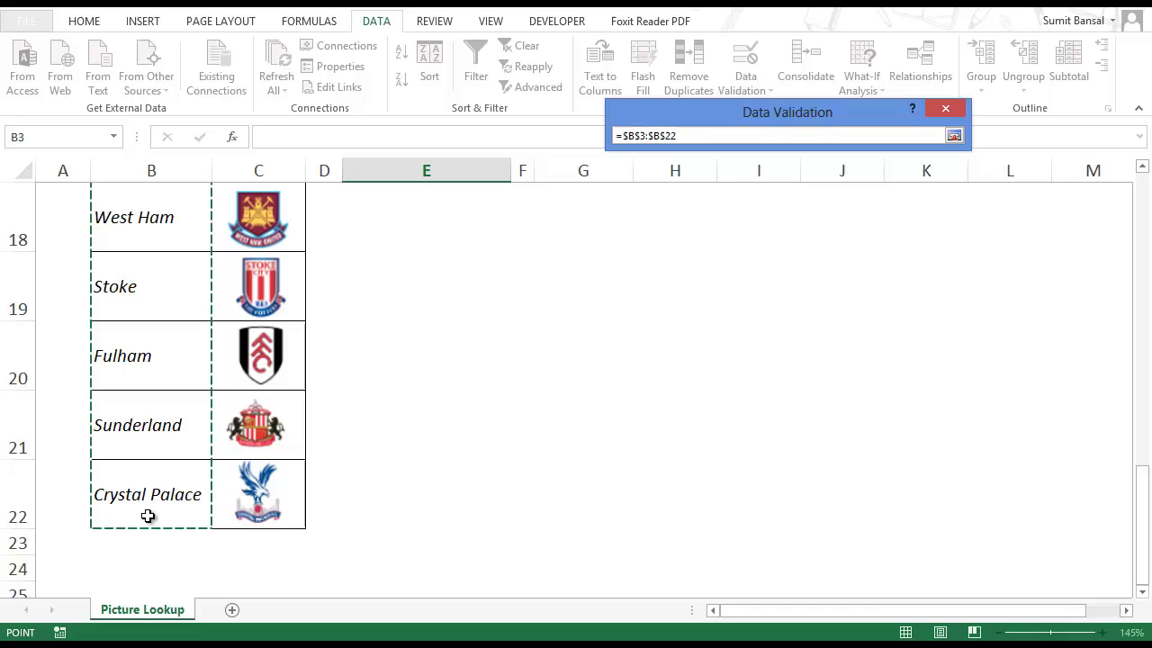
{"action": "left_click", "coordinate": [954, 136]}
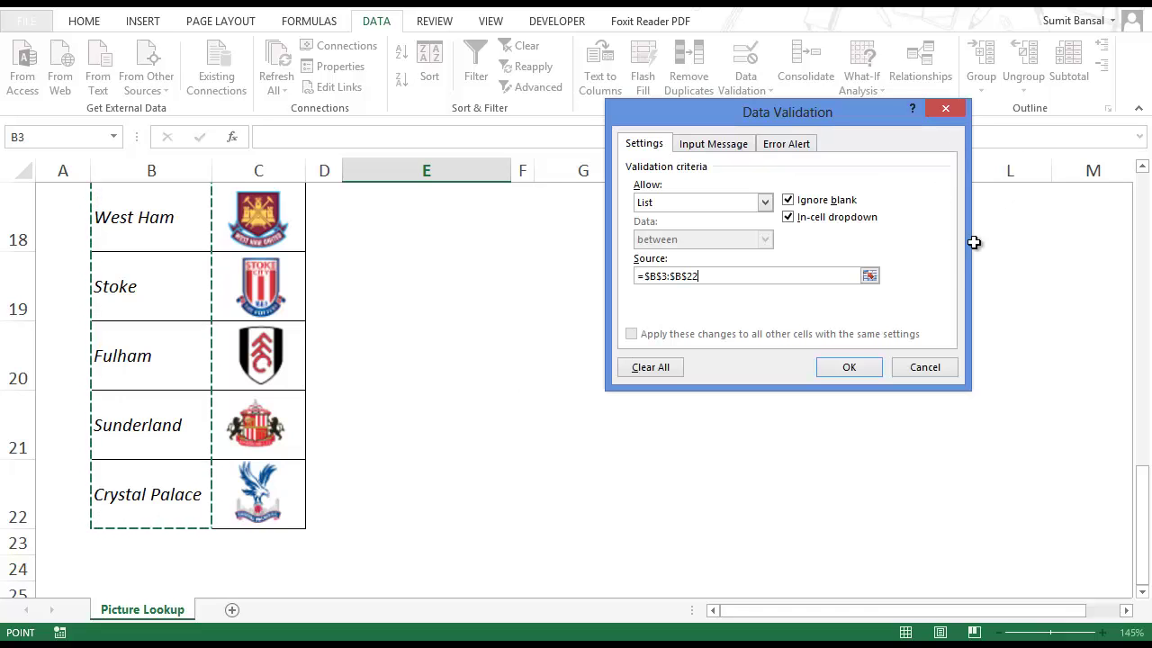
{"action": "left_click", "coordinate": [846, 366]}
Check E3's club-name dropdown, close it, and select G3.
{"action": "left_click_drag", "start_coordinate": [1143, 489], "coordinate": [1143, 206]}
{"action": "left_click", "coordinate": [519, 303]}
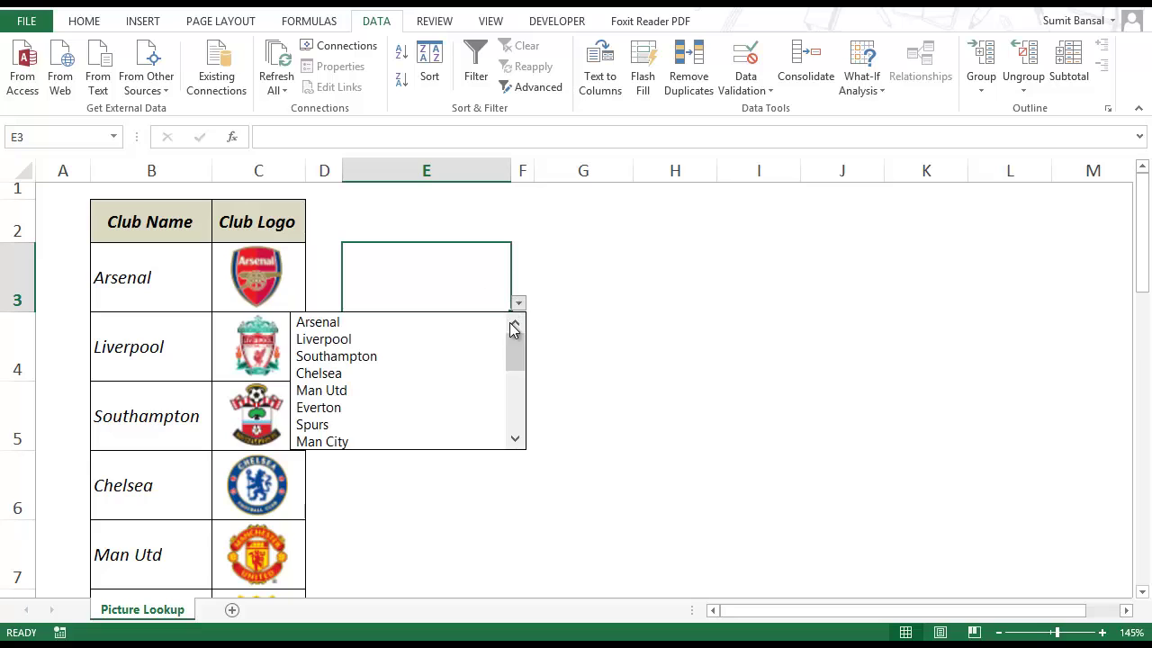
{"action": "left_click_drag", "start_coordinate": [517, 353], "coordinate": [486, 330]}
{"action": "left_click", "coordinate": [454, 281]}
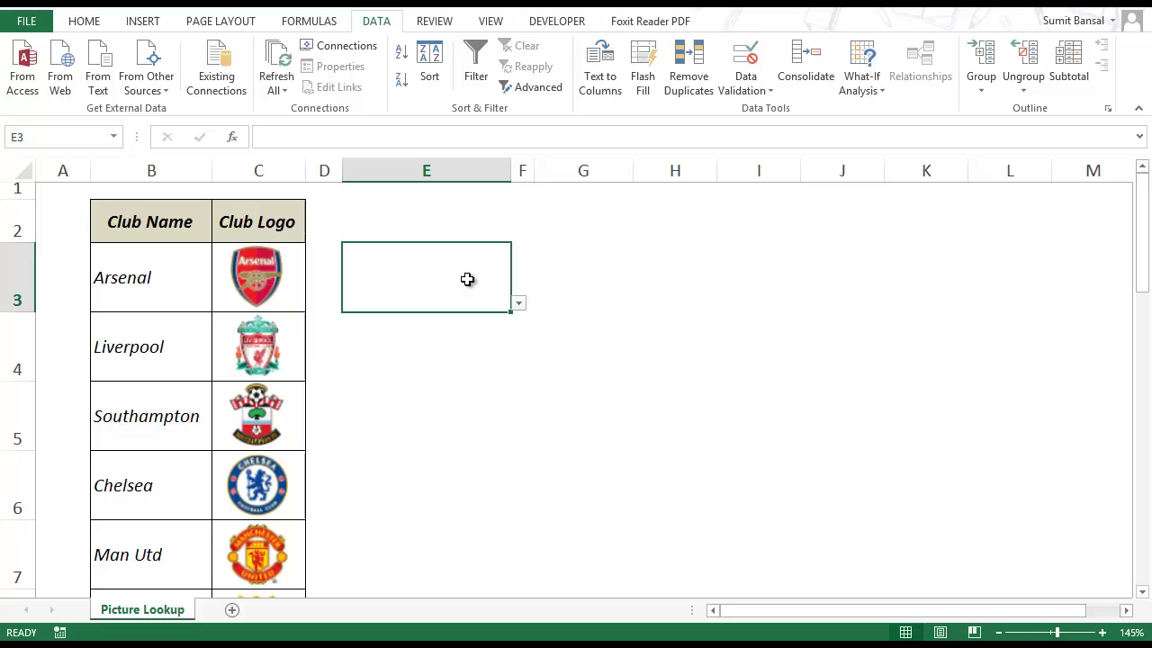
{"action": "left_click", "coordinate": [589, 280]}
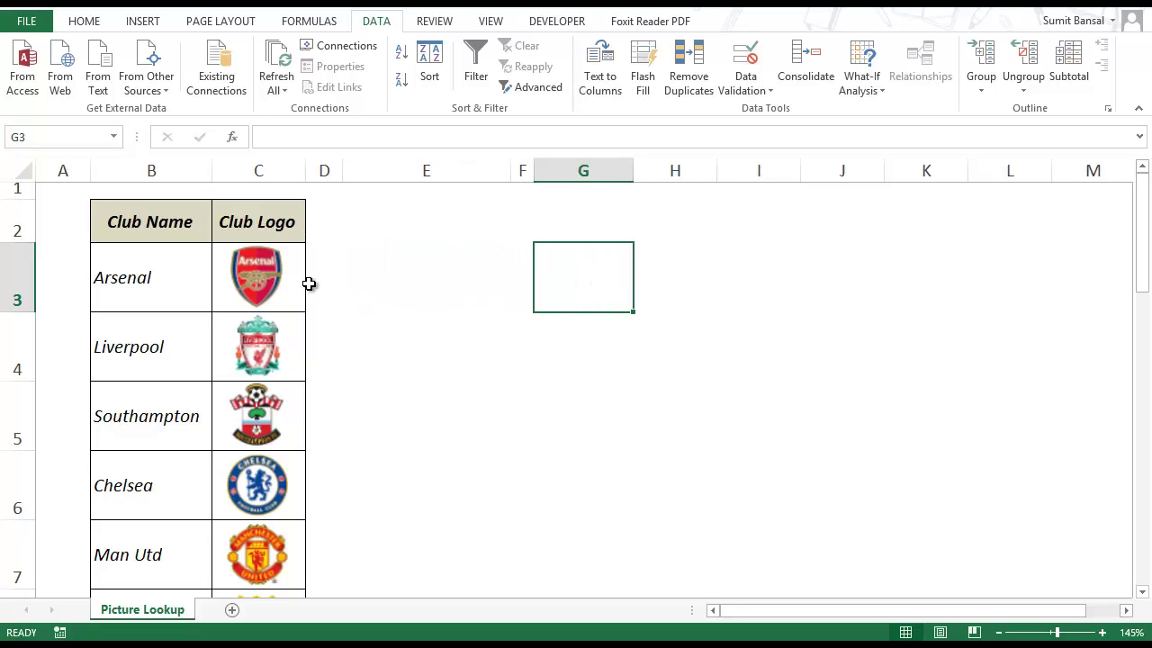
Copy cell C3 containing the Arsenal logo.
{"action": "left_click", "coordinate": [170, 290]}
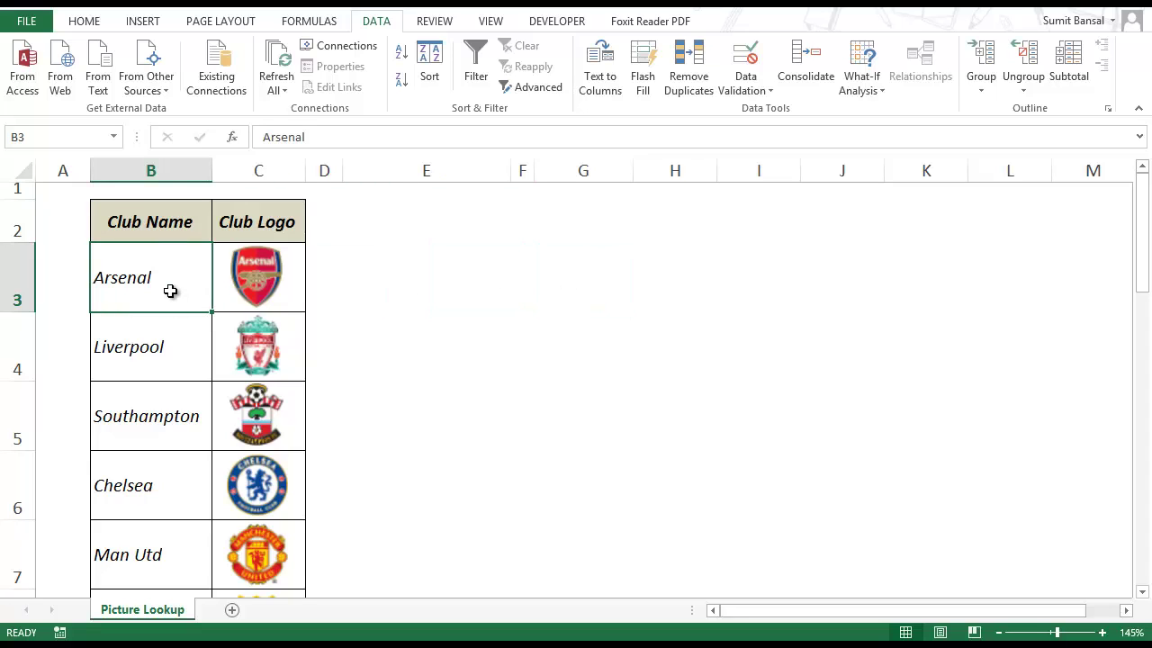
{"action": "key", "text": "Right"}
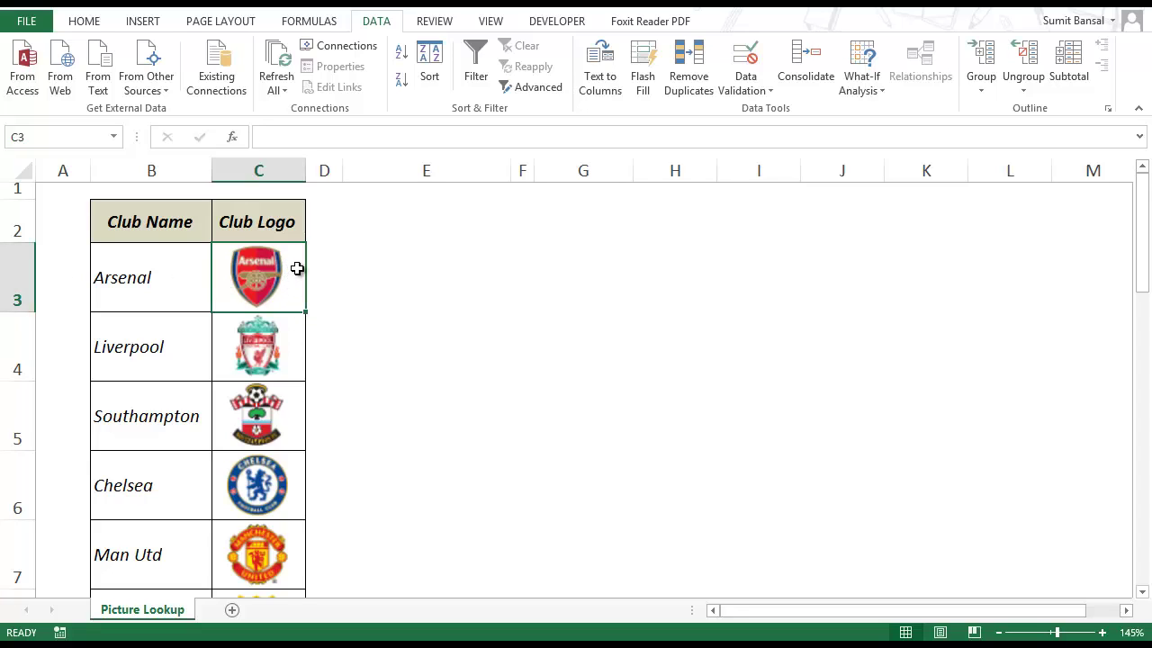
{"action": "right_click", "coordinate": [218, 301]}
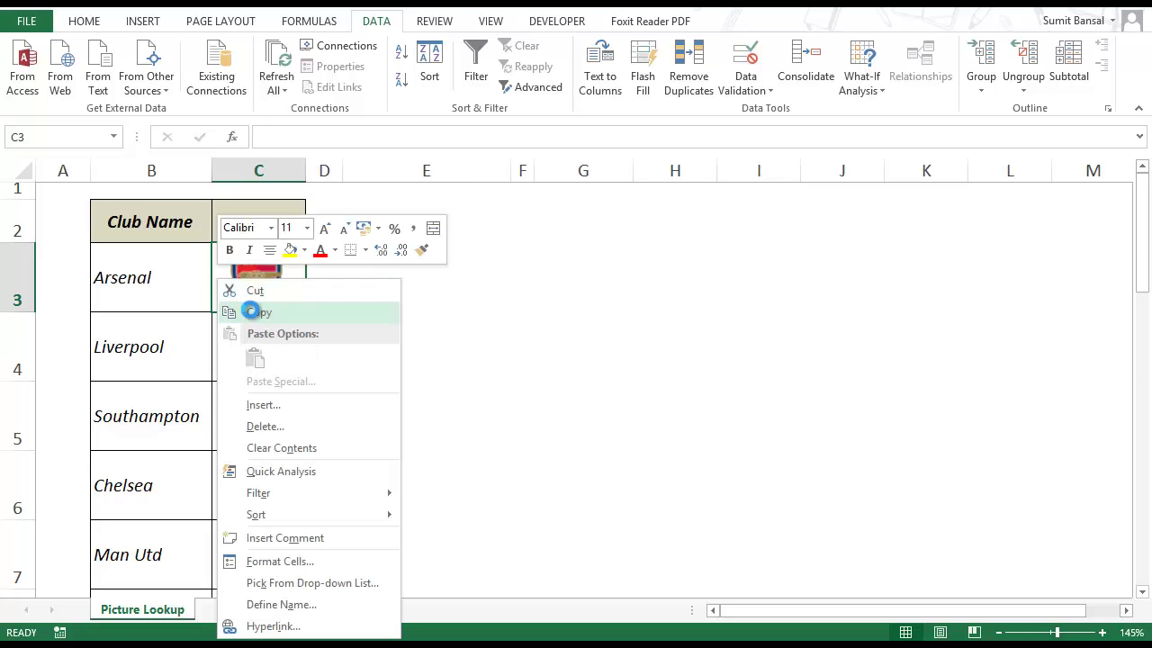
{"action": "left_click", "coordinate": [251, 312]}
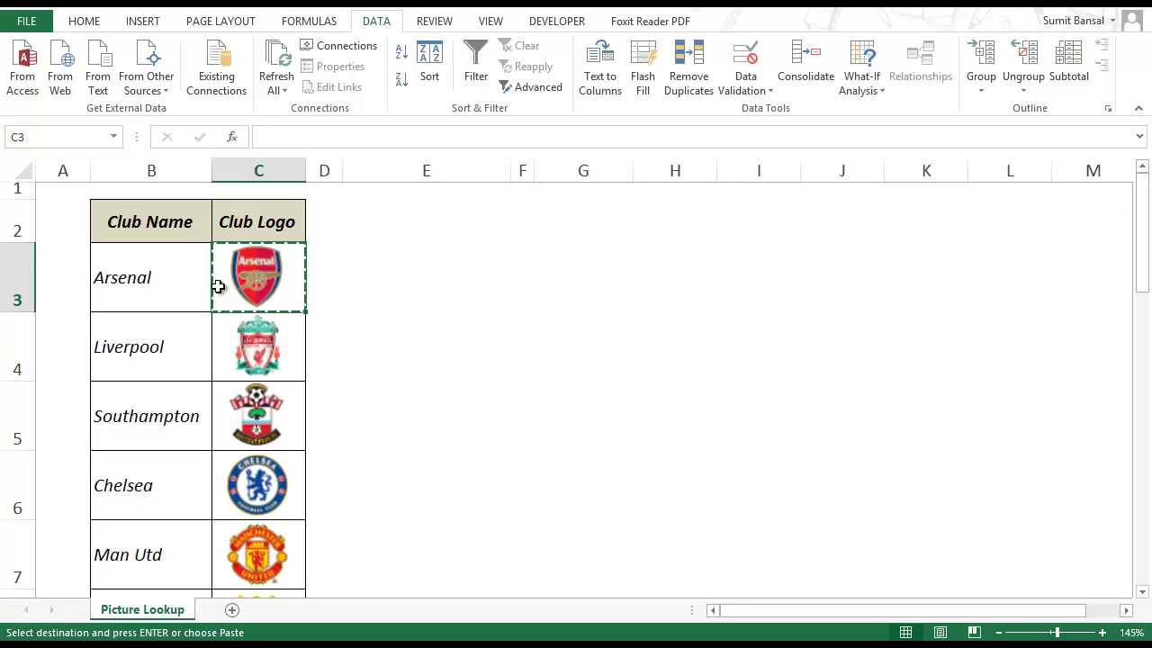
Paste C3 as a Linked Picture and move it onto cell G3.
{"action": "left_click", "coordinate": [84, 21]}
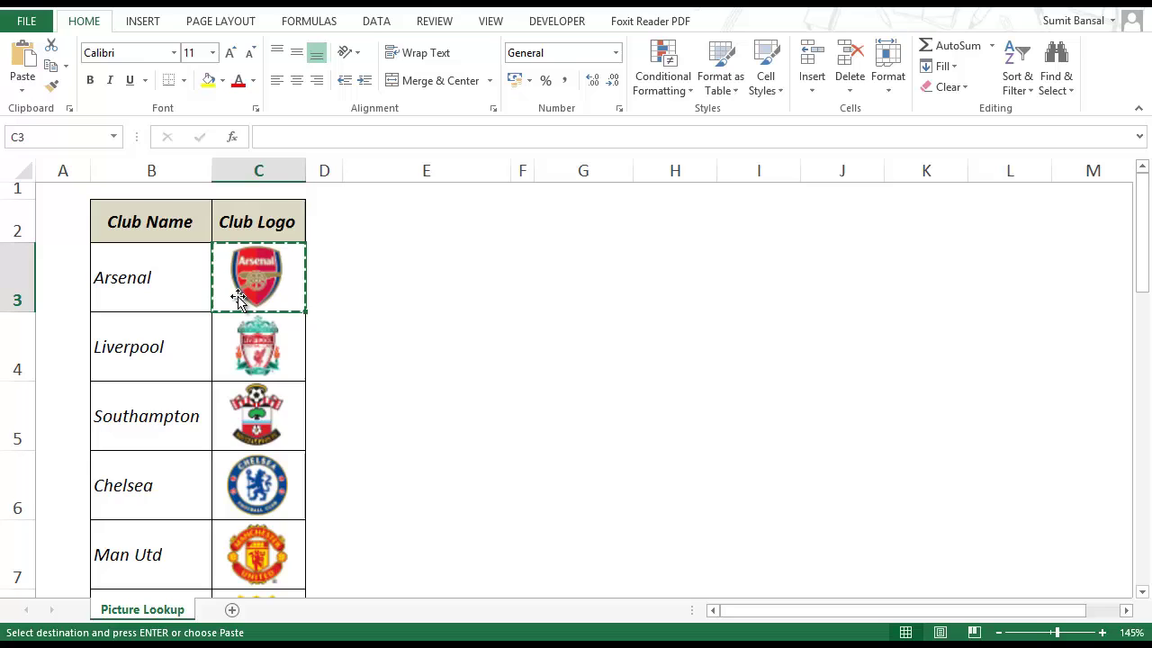
{"action": "left_click", "coordinate": [22, 87]}
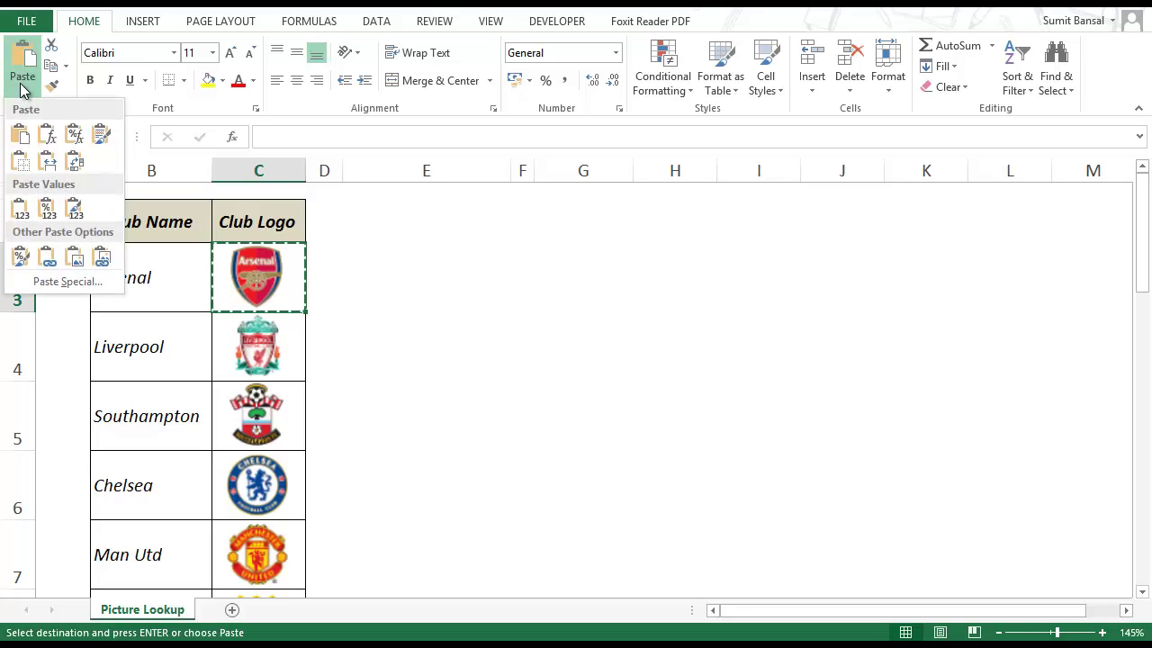
{"action": "left_click", "coordinate": [101, 260]}
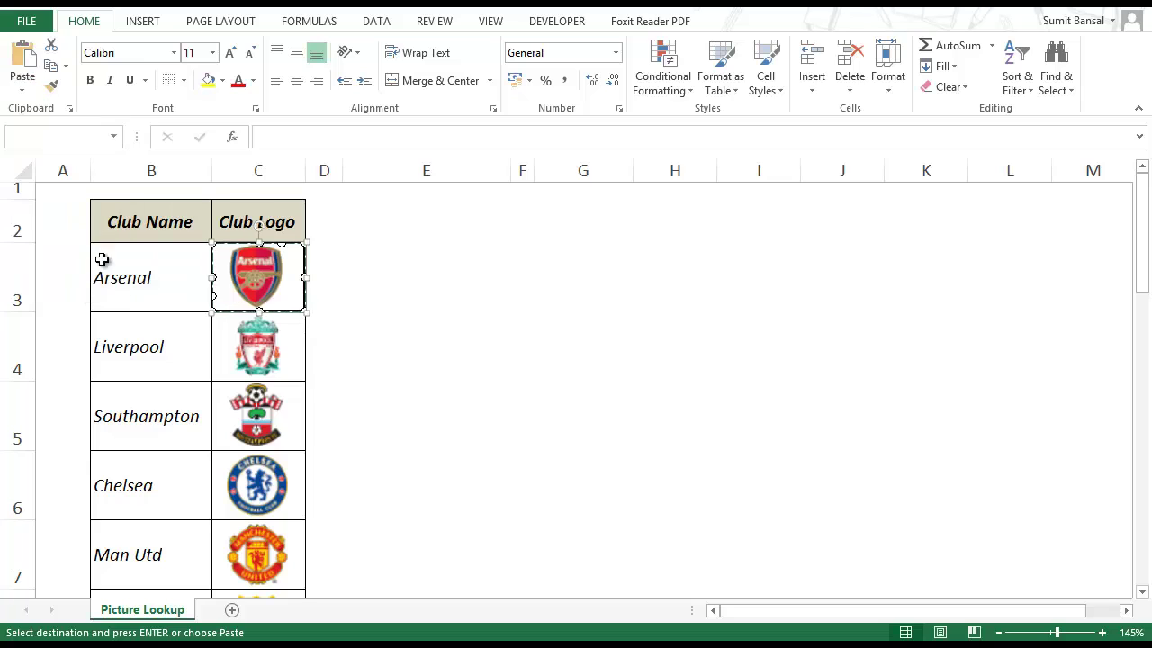
{"action": "left_click_drag", "start_coordinate": [275, 278], "coordinate": [621, 275]}
{"action": "left_click", "coordinate": [558, 342]}
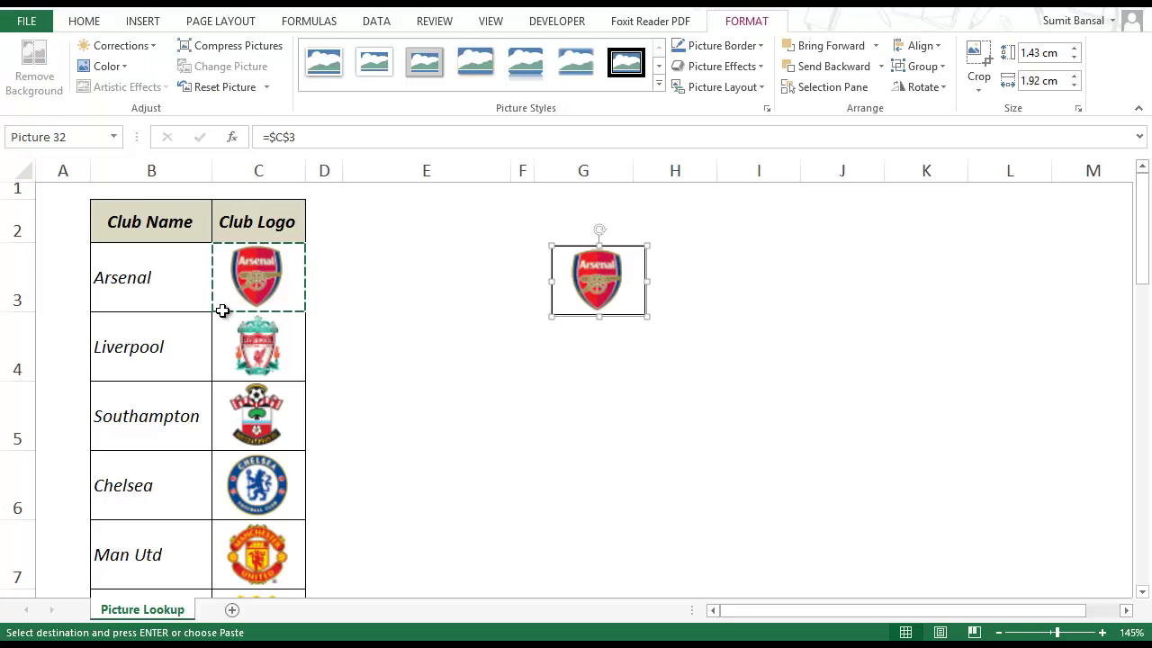
Nudge the linked picture into place within G3 and delete the Arsenal logo from C3.
{"action": "key", "text": "Escape"}
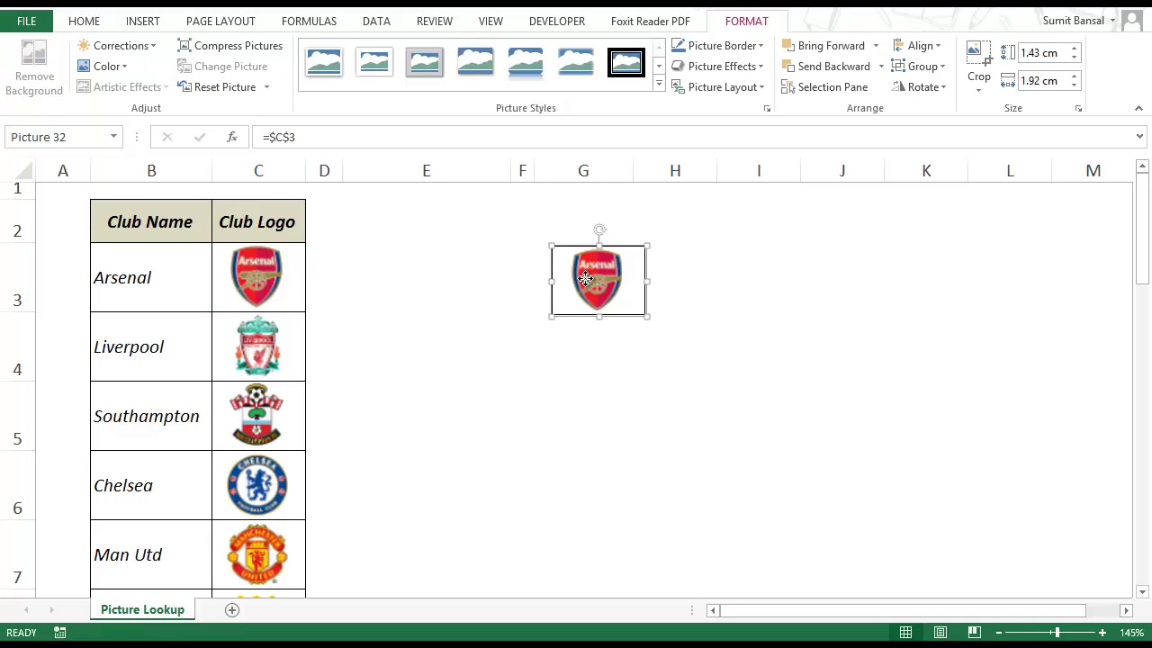
{"action": "left_click_drag", "start_coordinate": [574, 282], "coordinate": [560, 272]}
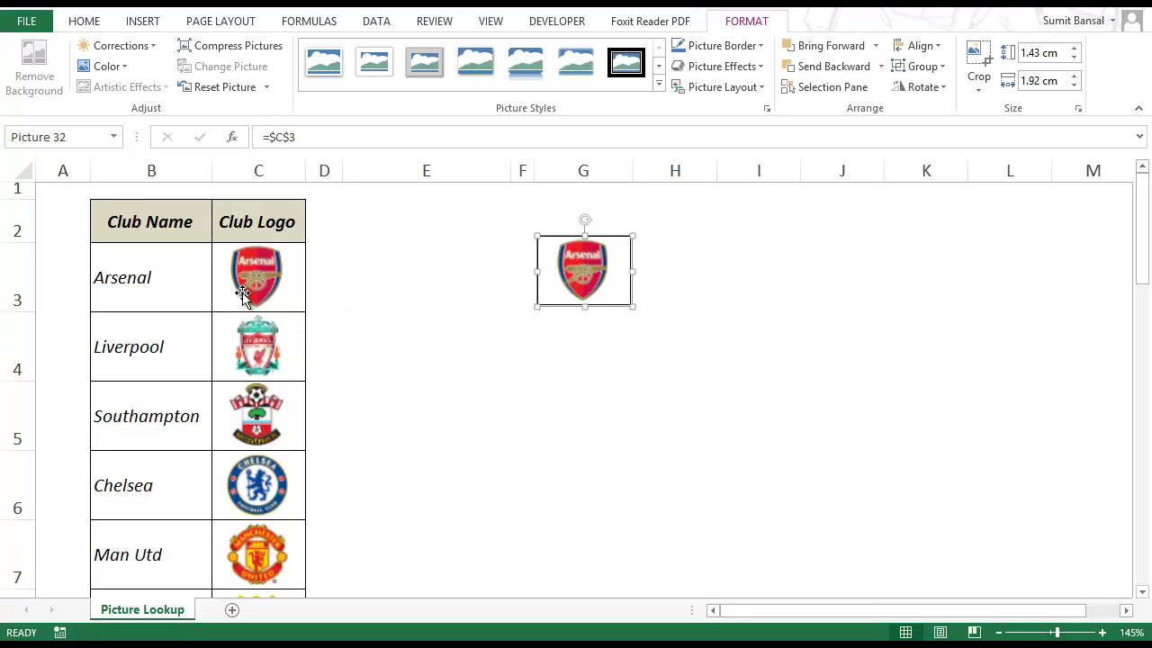
{"action": "left_click", "coordinate": [272, 277]}
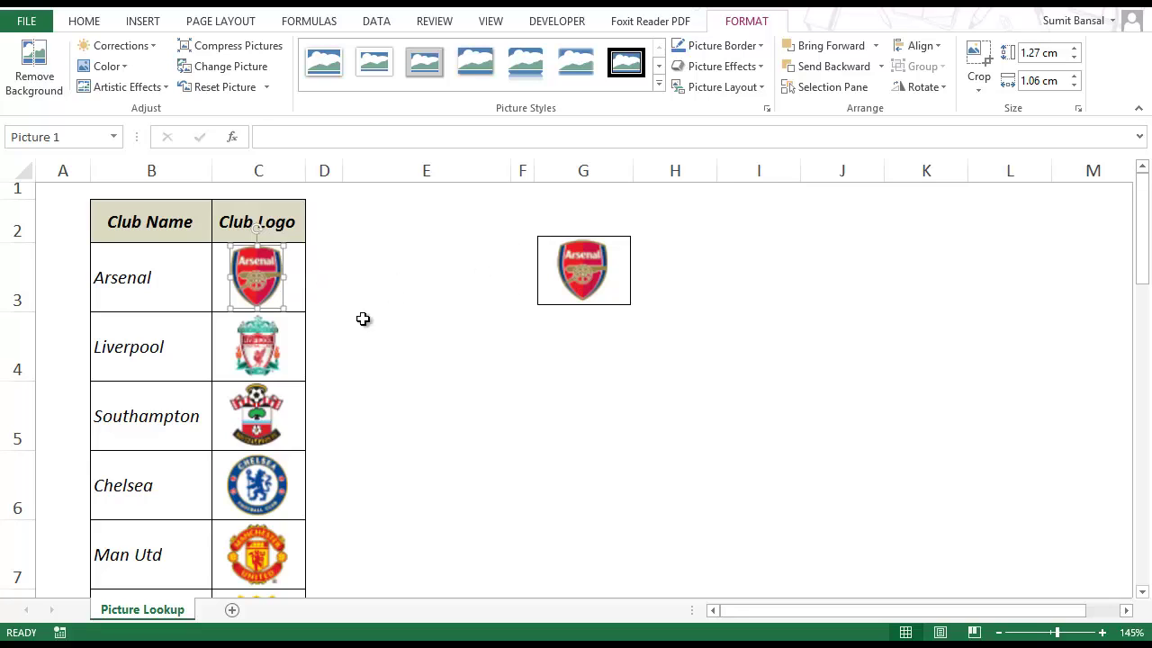
{"action": "key", "text": "Delete"}
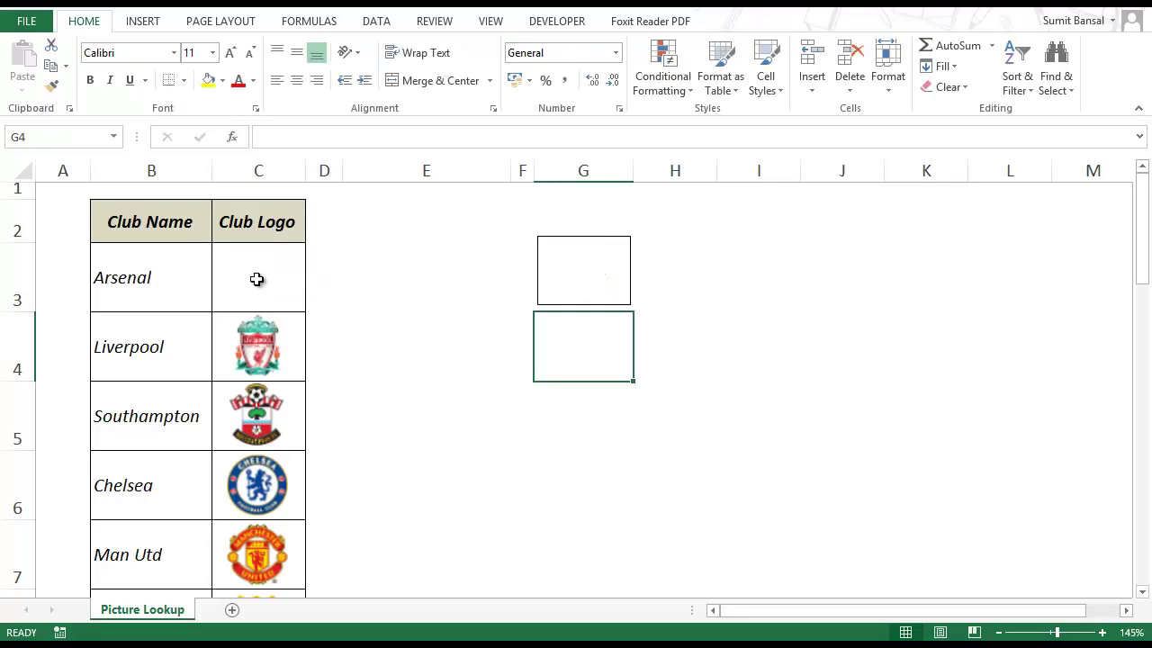
Test the link with 'Sumit' in C3, then clear it and paste the Arsenal logo back.
{"action": "left_click", "coordinate": [251, 287]}
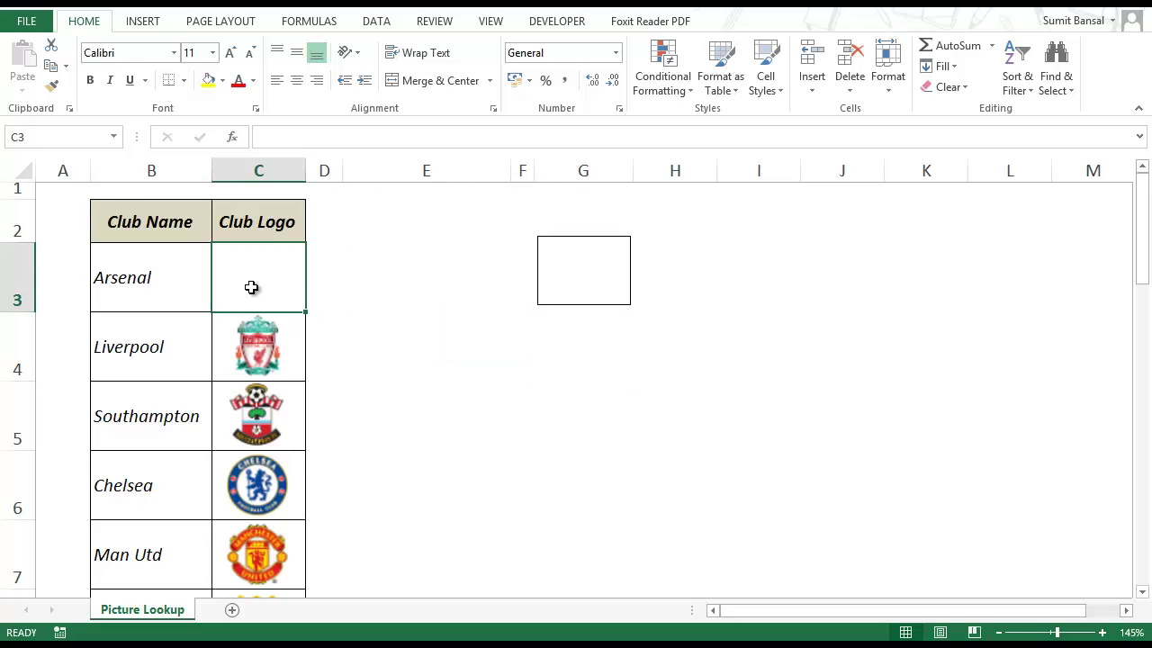
{"action": "type", "text": "Su"}
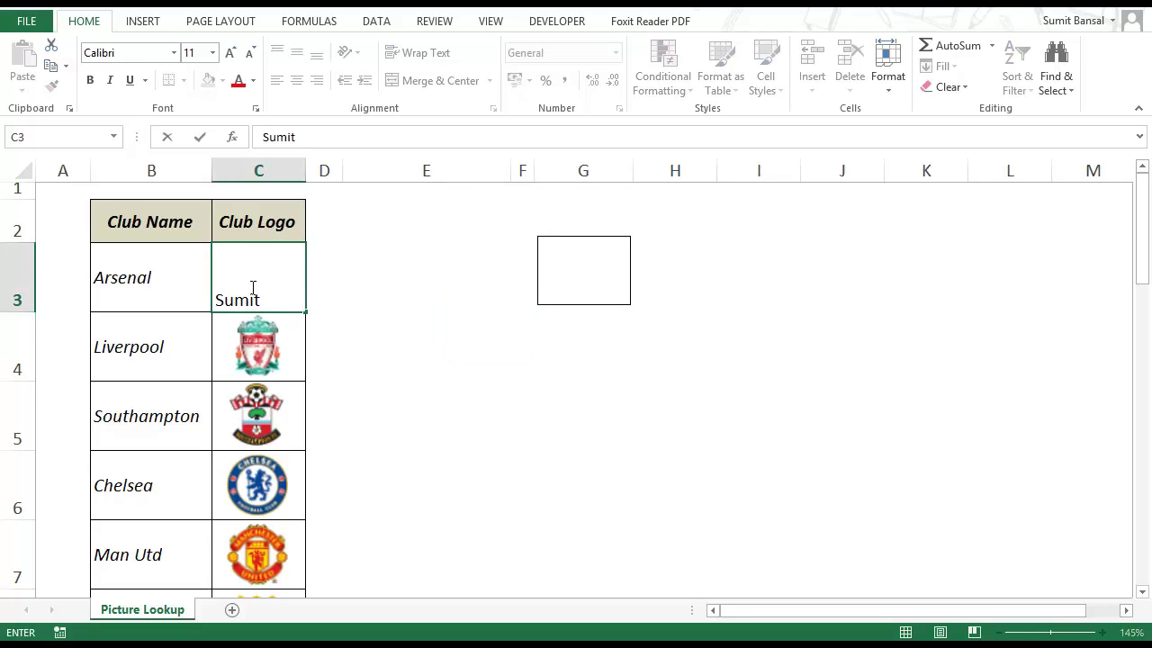
{"action": "type", "text": "mit"}
{"action": "key", "text": "Return"}
{"action": "left_click", "coordinate": [251, 290]}
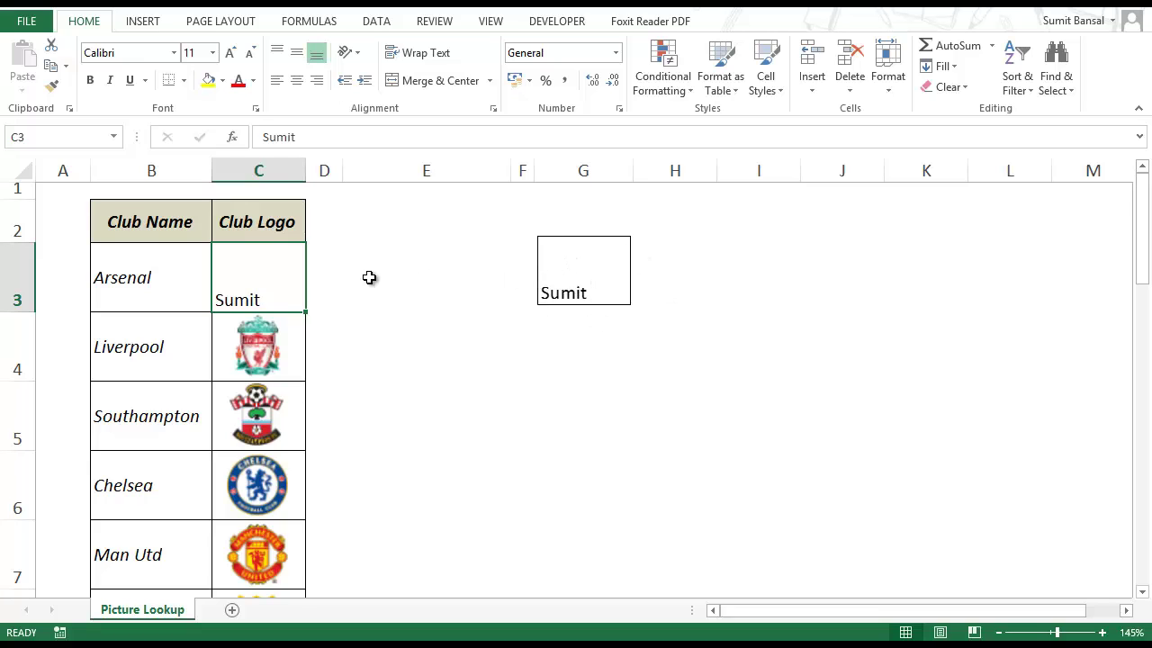
{"action": "key", "text": "Delete"}
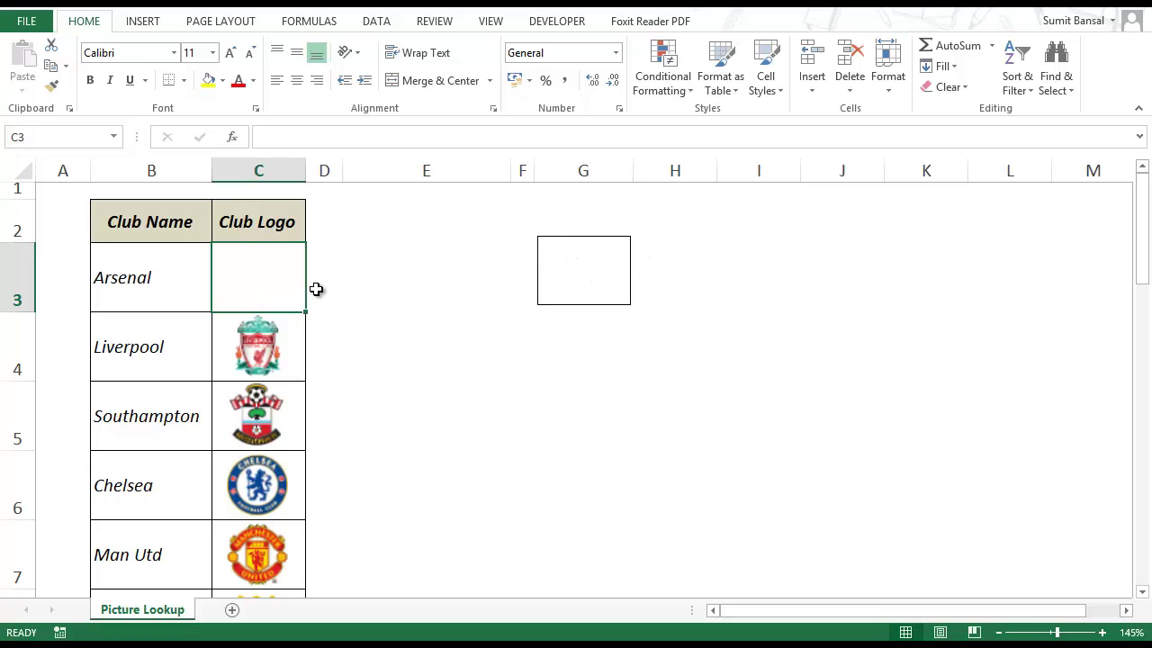
{"action": "key", "text": "ctrl+v"}
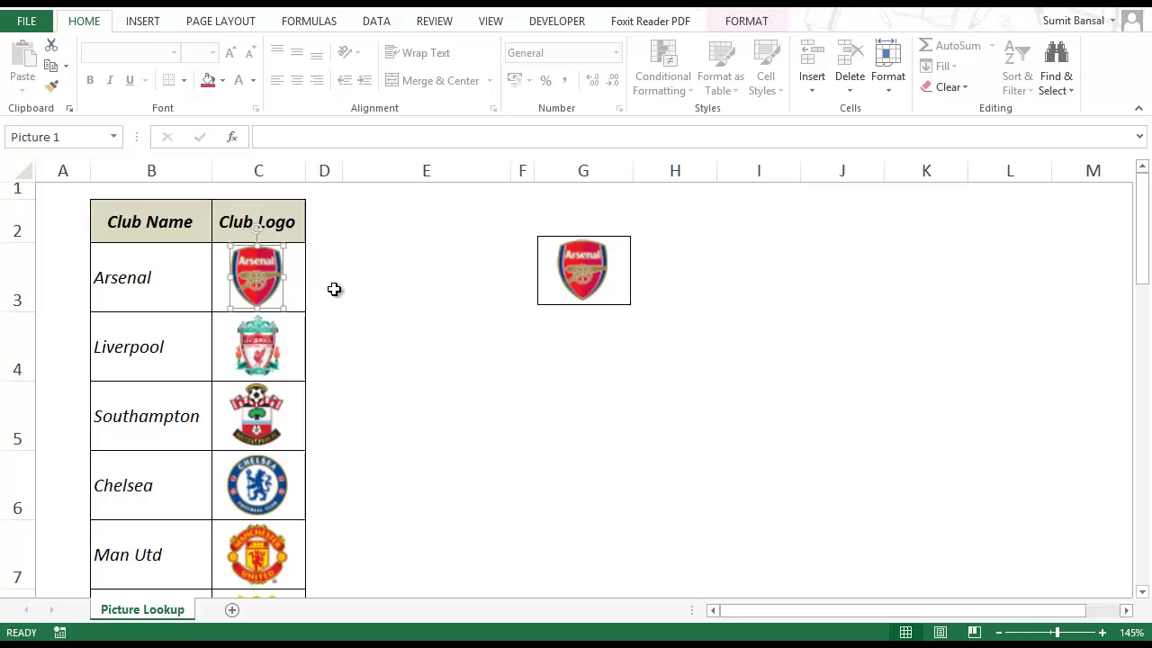
{"action": "left_click", "coordinate": [733, 329]}
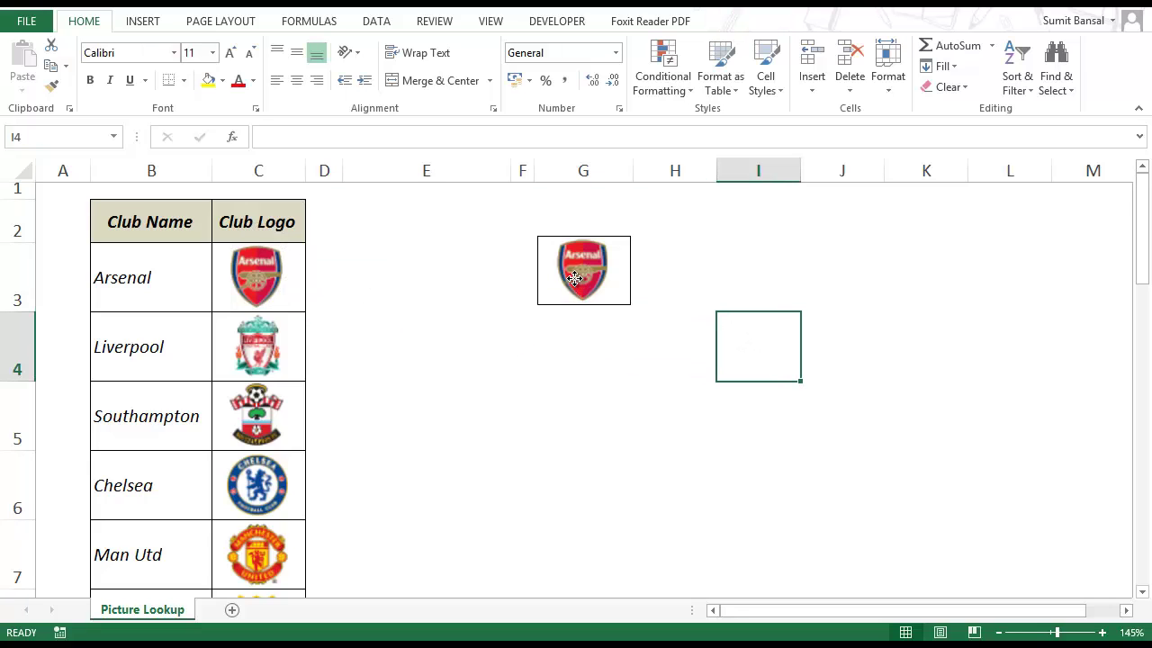
Relink the picture to $C$4, $C$5, then $C$7 (Man Utd), and begin swapping in E3.
{"action": "left_click", "coordinate": [574, 283]}
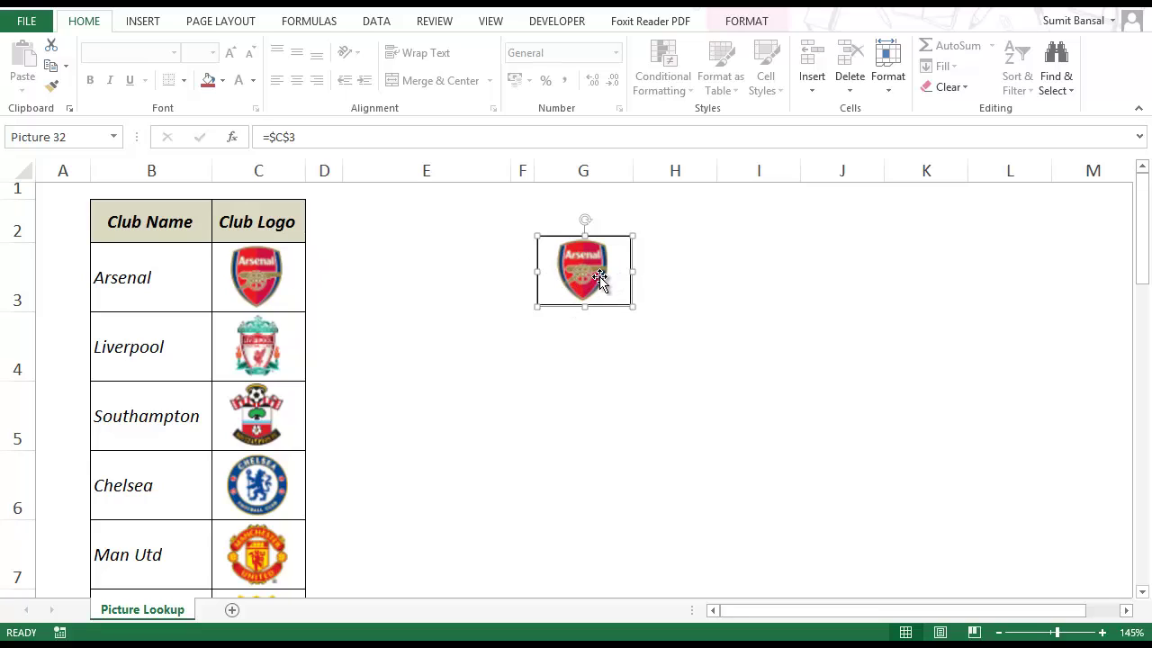
{"action": "left_click_drag", "start_coordinate": [268, 137], "coordinate": [312, 137]}
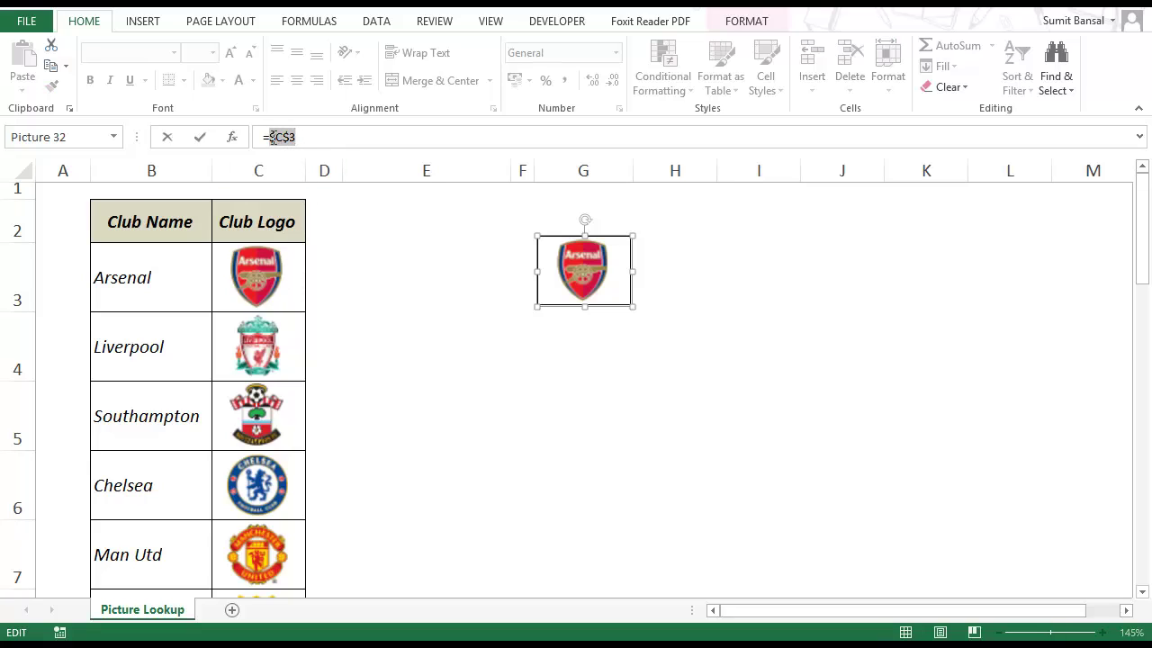
{"action": "left_click", "coordinate": [326, 136]}
{"action": "key", "text": "Return"}
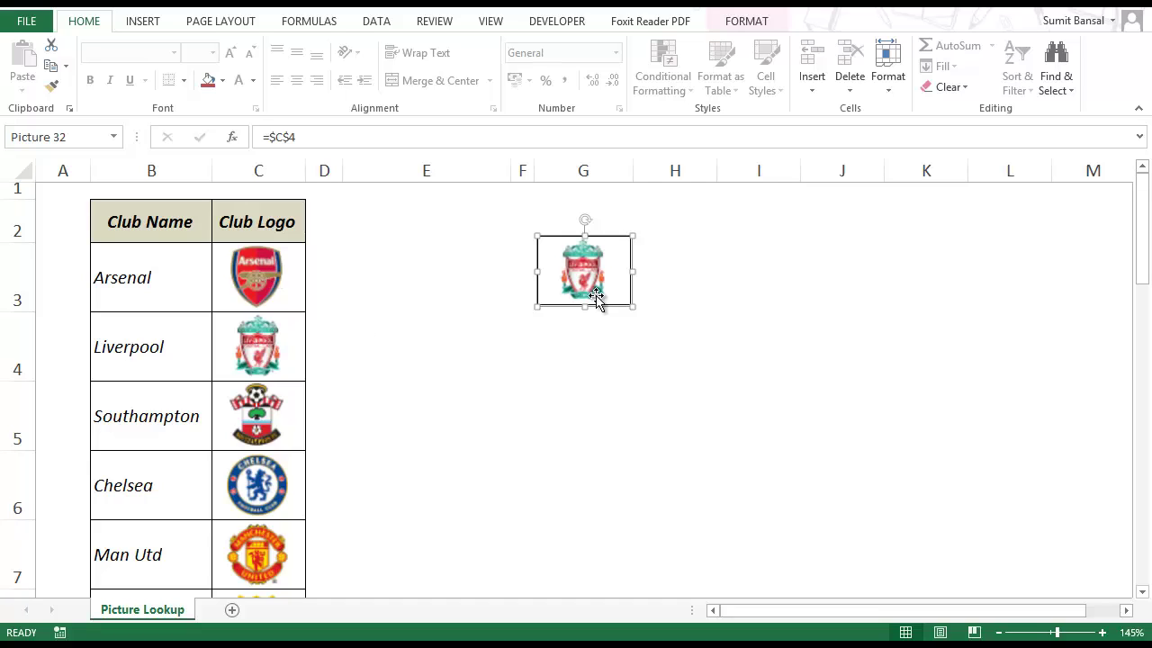
{"action": "left_click", "coordinate": [329, 136]}
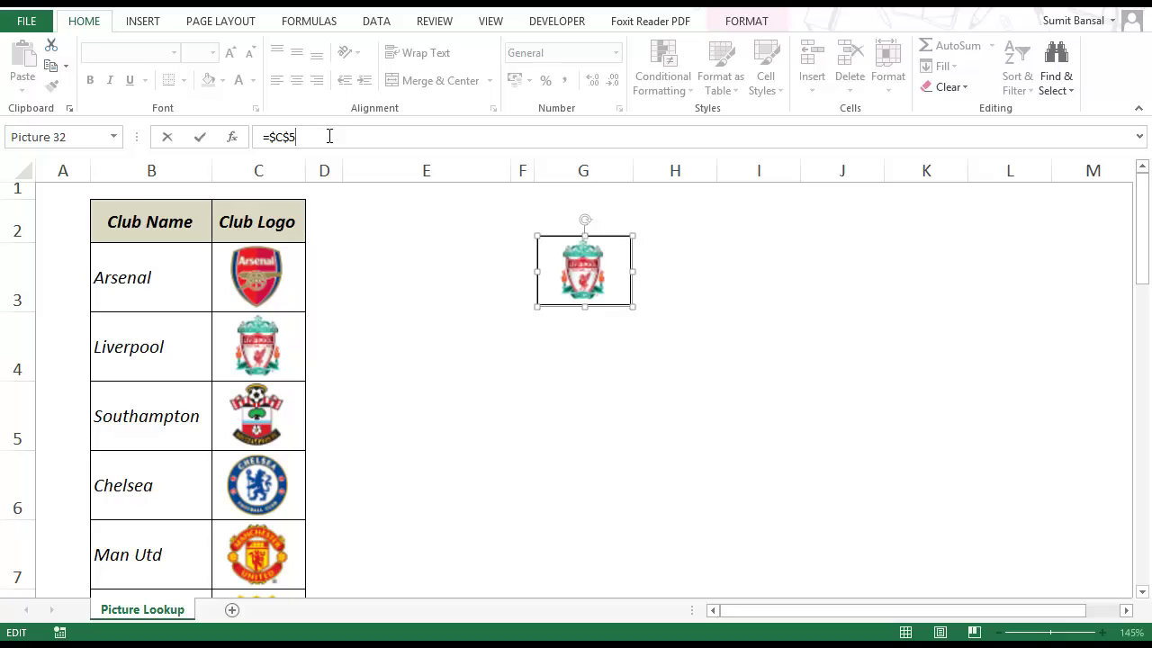
{"action": "key", "text": "Return"}
{"action": "left_click", "coordinate": [329, 136]}
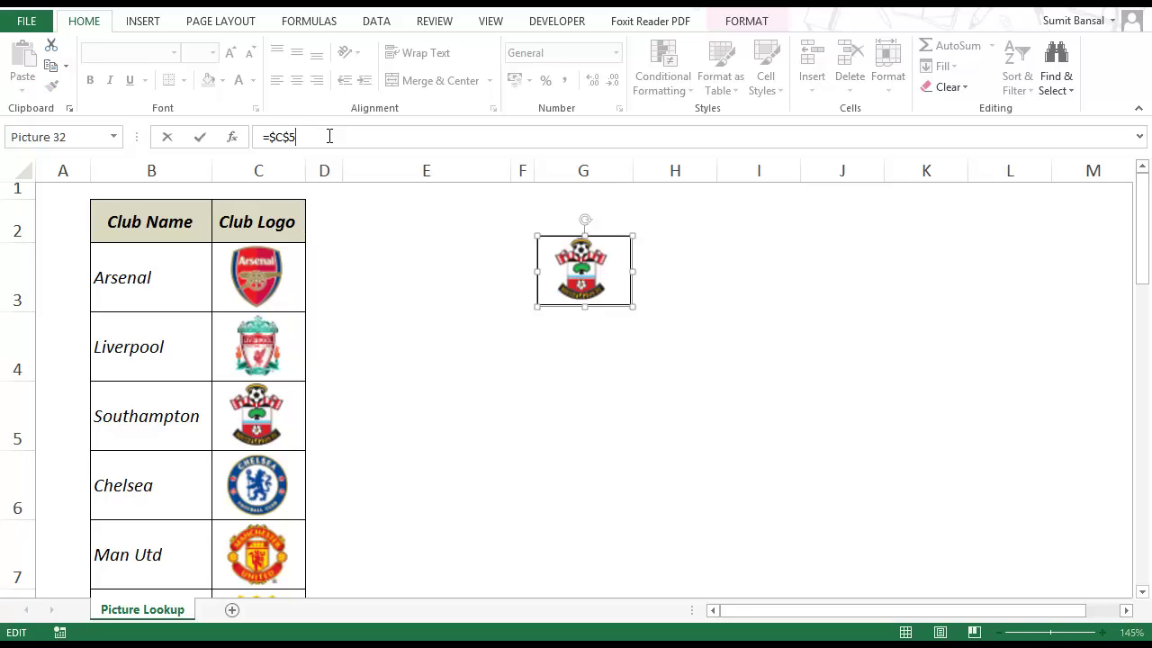
{"action": "key", "text": "Return"}
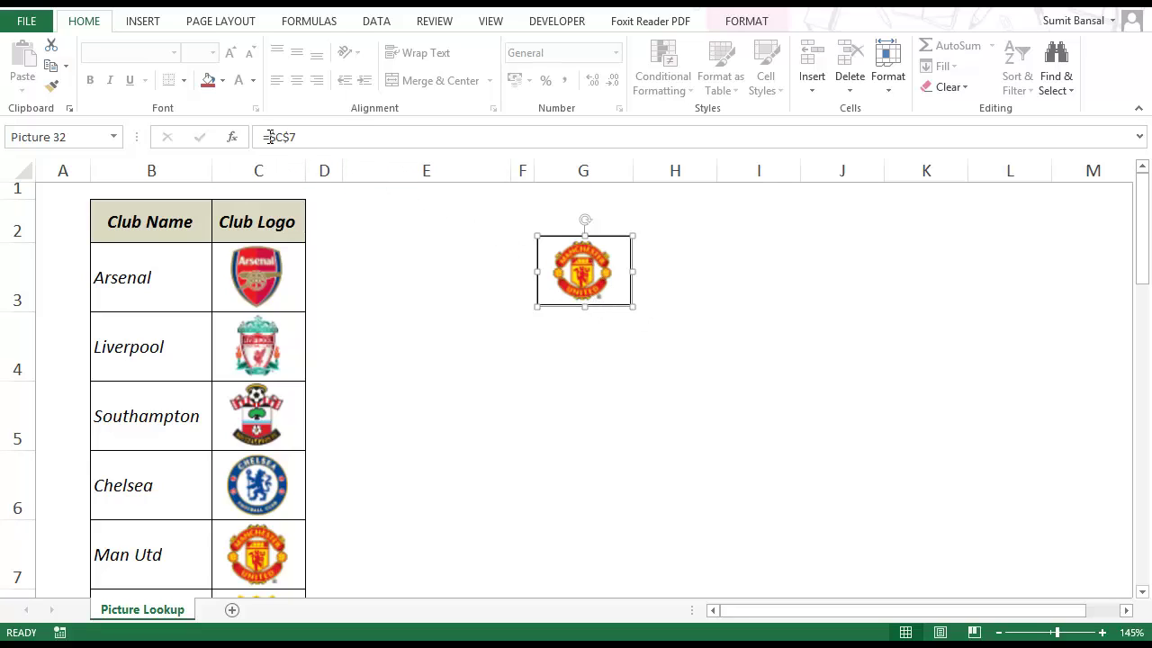
{"action": "left_click_drag", "start_coordinate": [269, 136], "coordinate": [309, 137]}
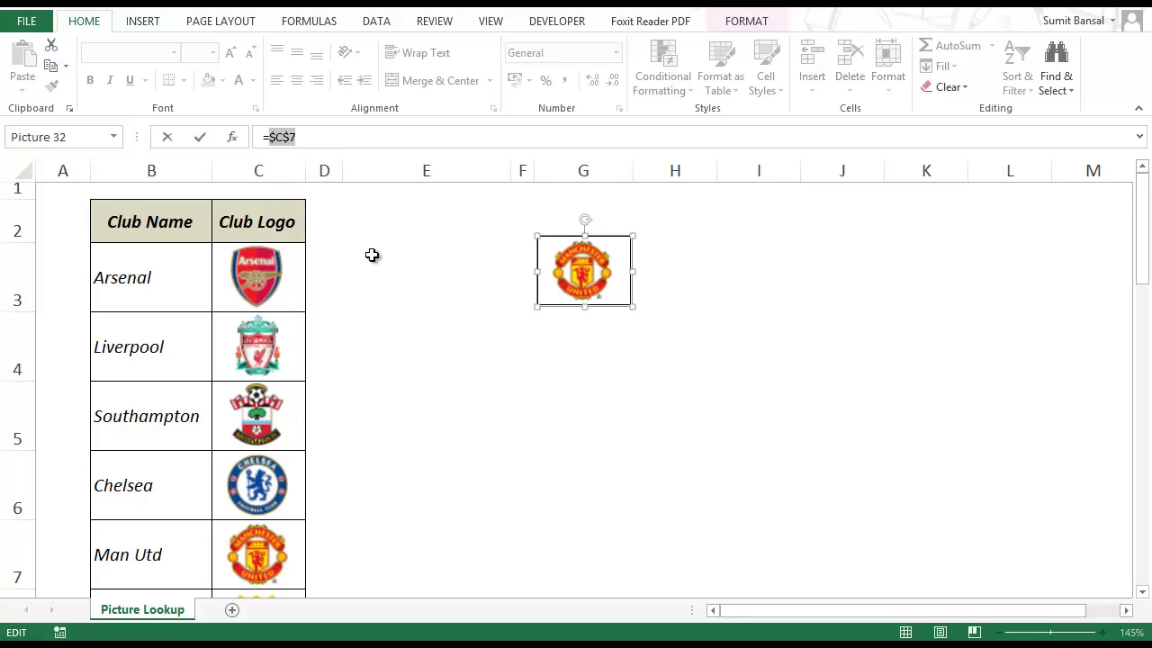
{"action": "left_click", "coordinate": [423, 268]}
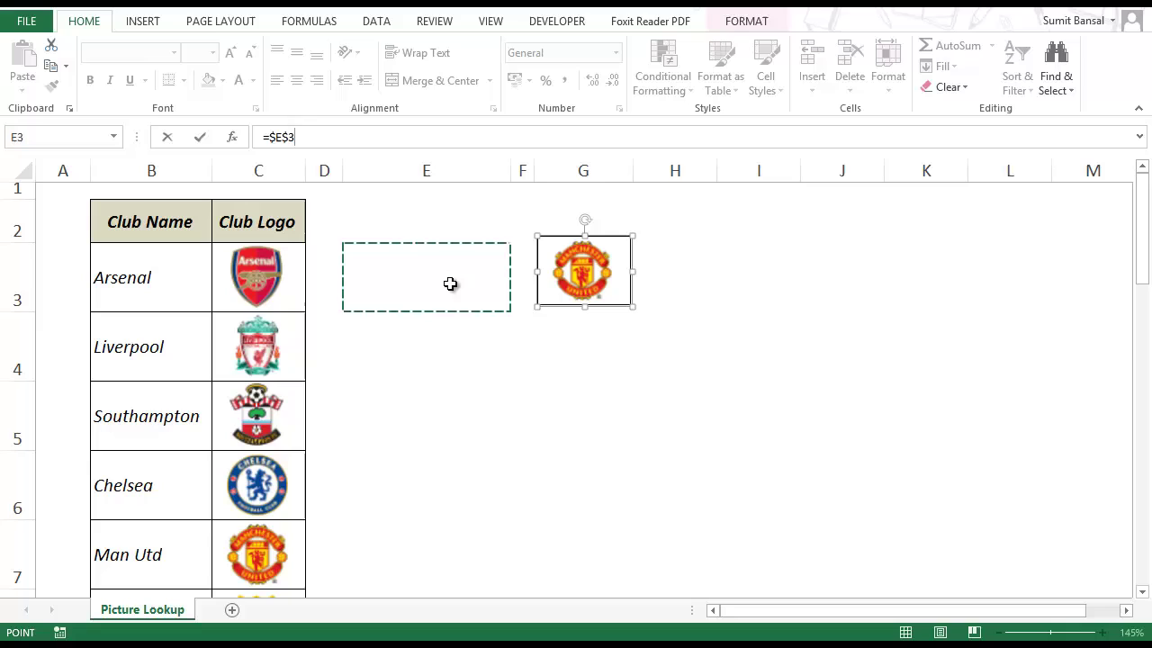
Cancel the pending formula change and choose Arsenal from E3's dropdown.
{"action": "key", "text": "Return"}
{"action": "left_click", "coordinate": [450, 284]}
{"action": "left_click", "coordinate": [518, 303]}
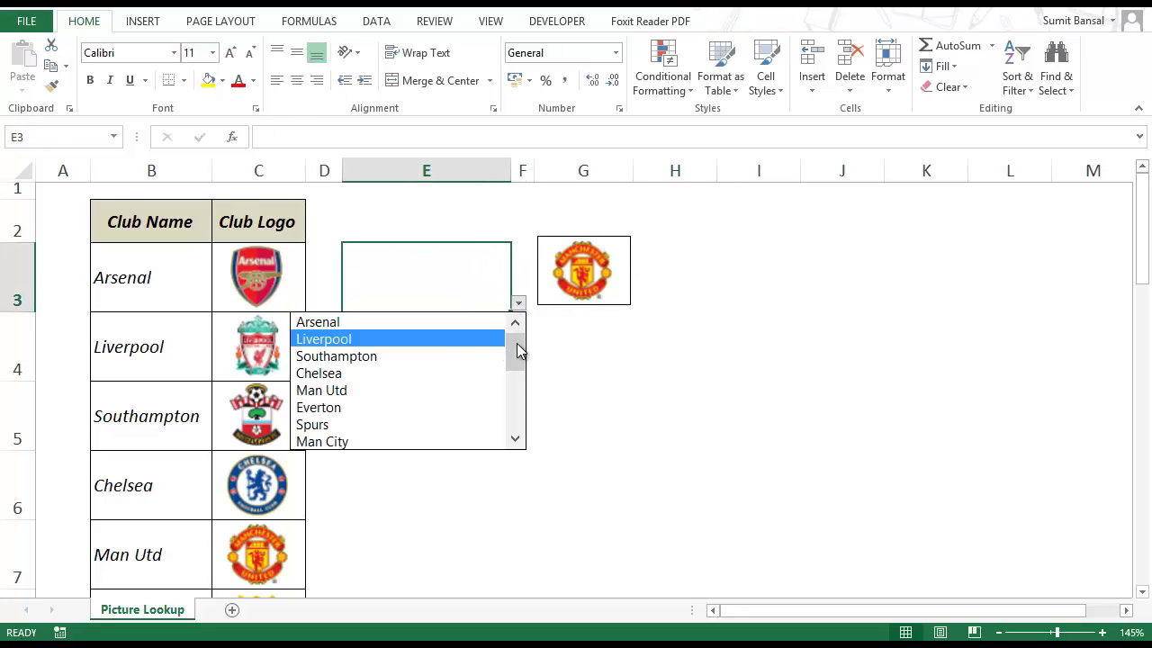
{"action": "left_click", "coordinate": [441, 322]}
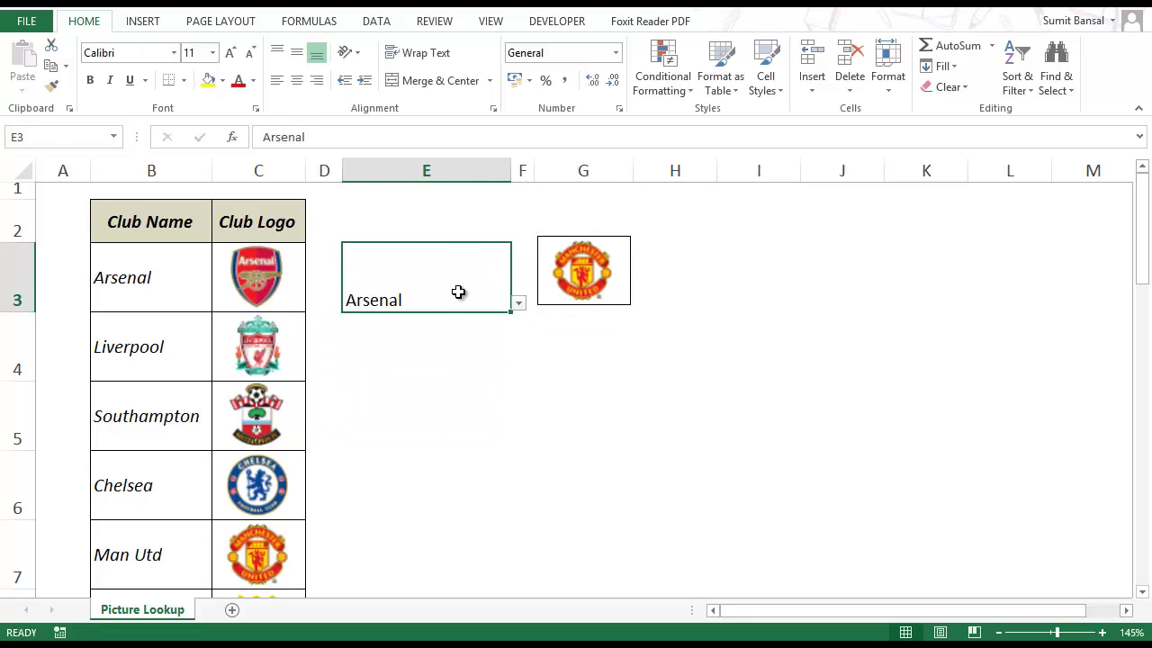
Try replacing the picture's $C$7 reference with E3, then cancel the edit.
{"action": "left_click", "coordinate": [581, 281]}
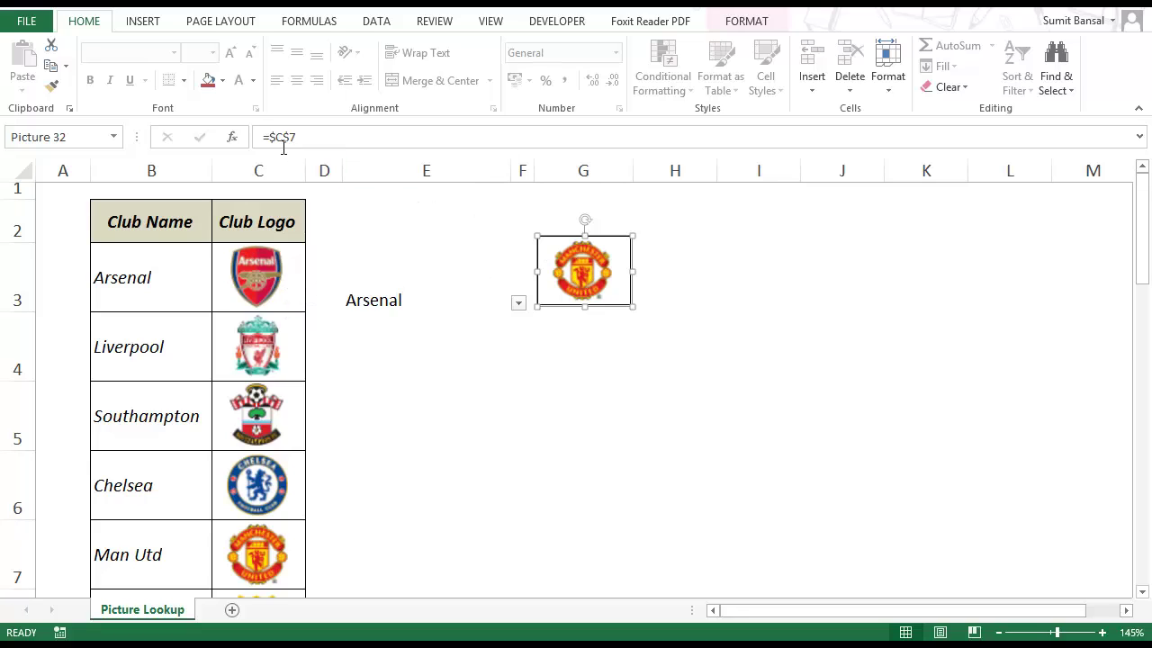
{"action": "left_click_drag", "start_coordinate": [270, 138], "coordinate": [301, 137]}
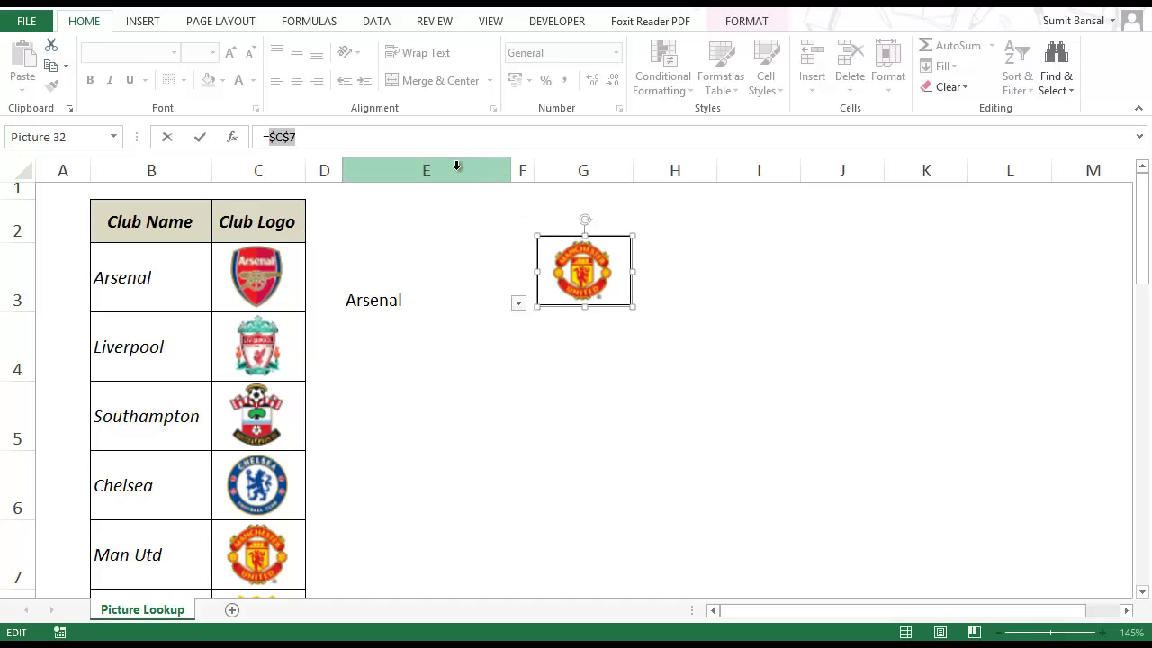
{"action": "left_click", "coordinate": [407, 299]}
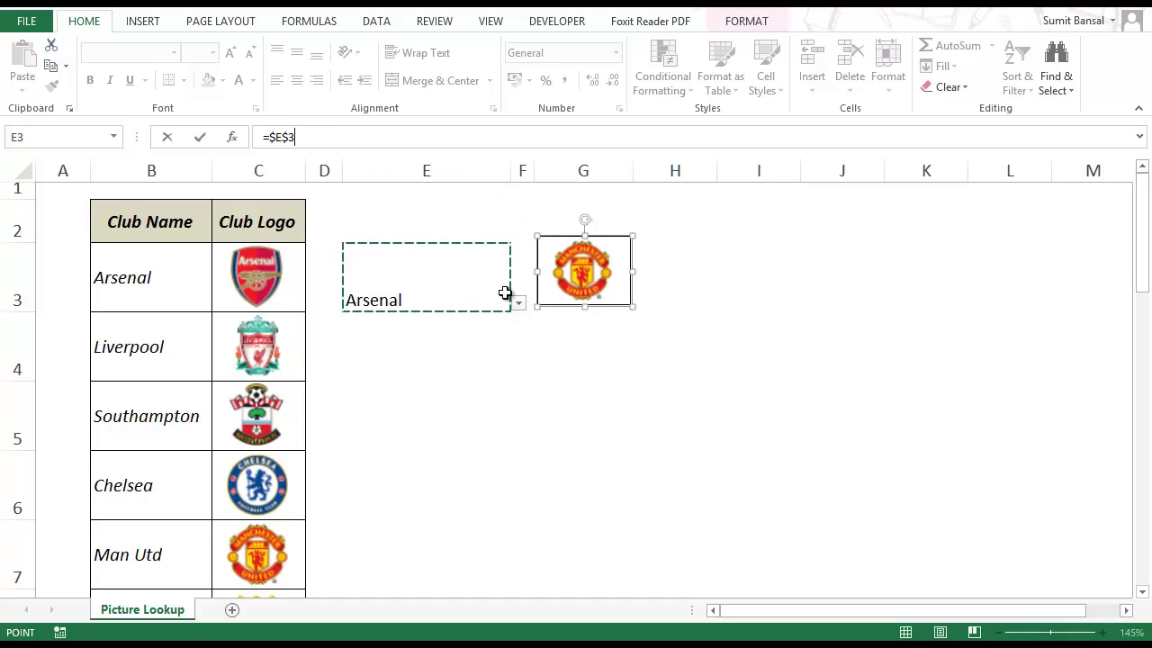
{"action": "key", "text": "Escape"}
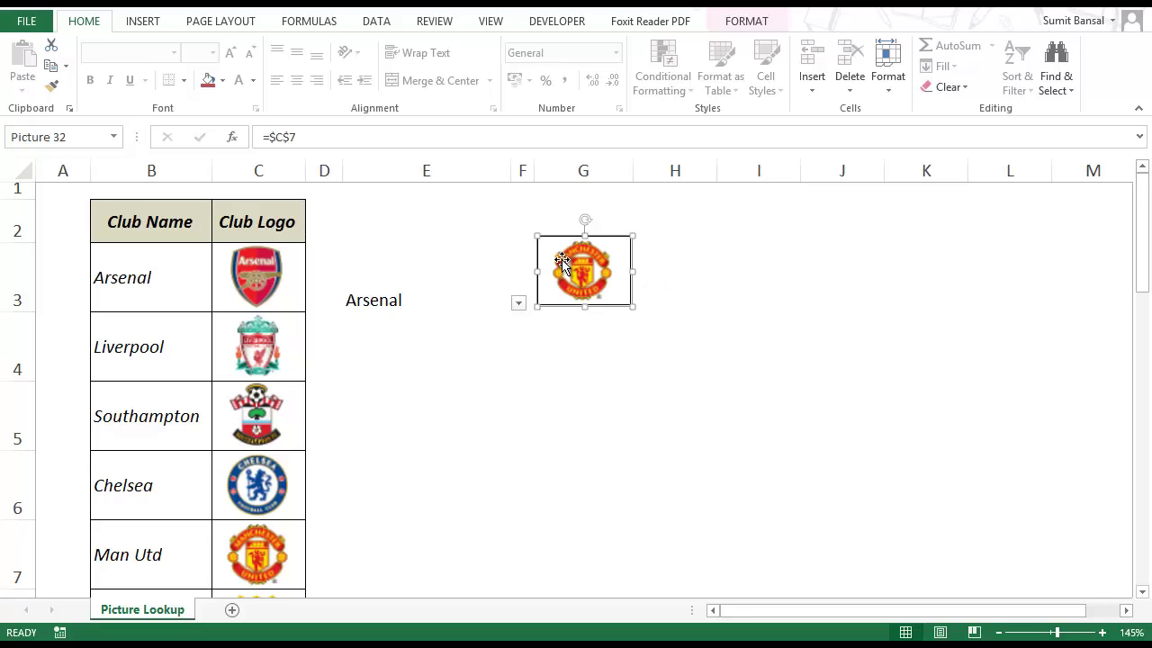
Start an INDEX formula in I3 over the absolute club table $B$3:$C$22.
{"action": "left_click", "coordinate": [753, 282]}
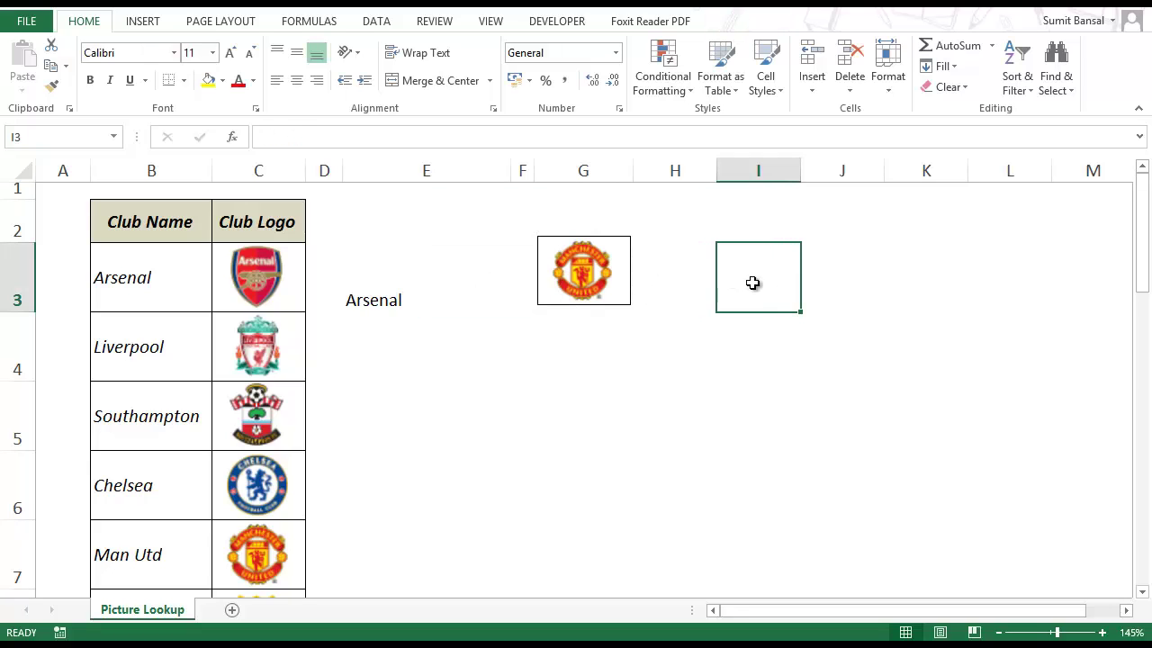
{"action": "type", "text": "="}
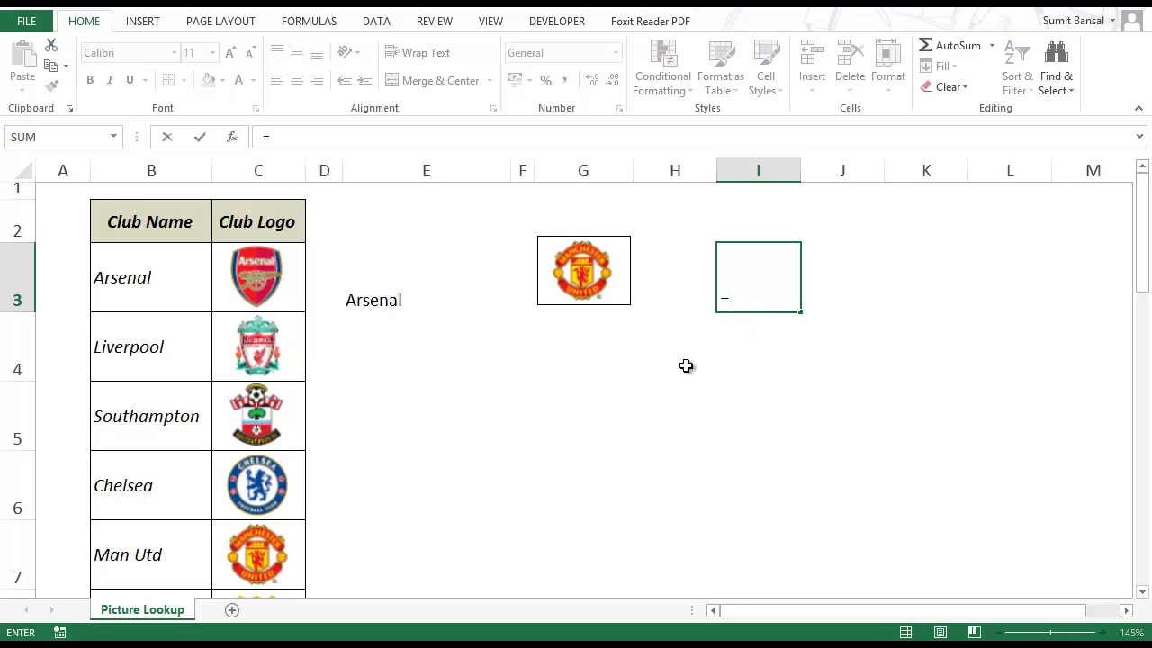
{"action": "type", "text": "inde"}
{"action": "key", "text": "Tab"}
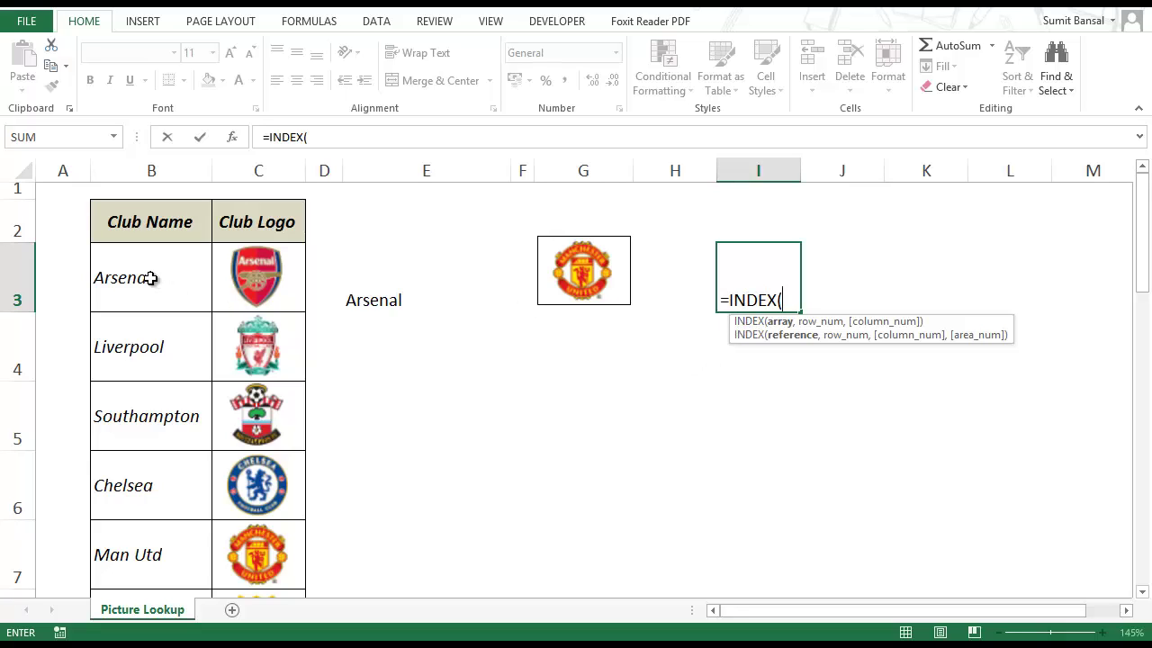
{"action": "left_click_drag", "start_coordinate": [149, 278], "coordinate": [306, 488]}
{"action": "scroll", "coordinate": [897, 358], "scroll_direction": "up", "scroll_amount": 6}
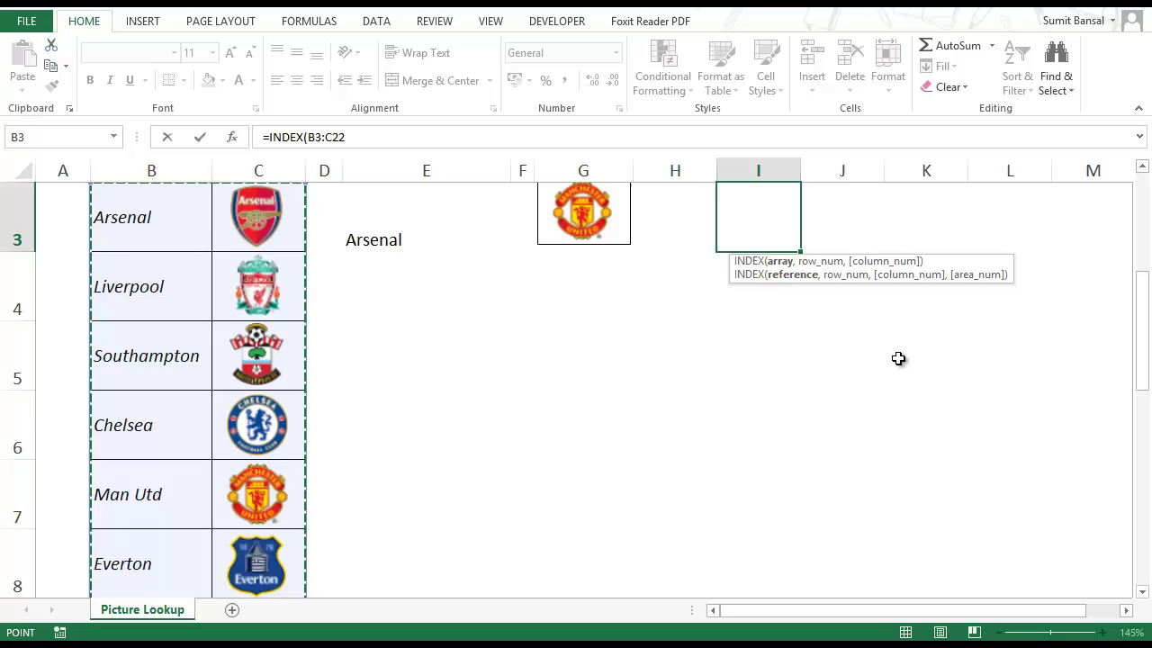
{"action": "key", "text": "F4"}
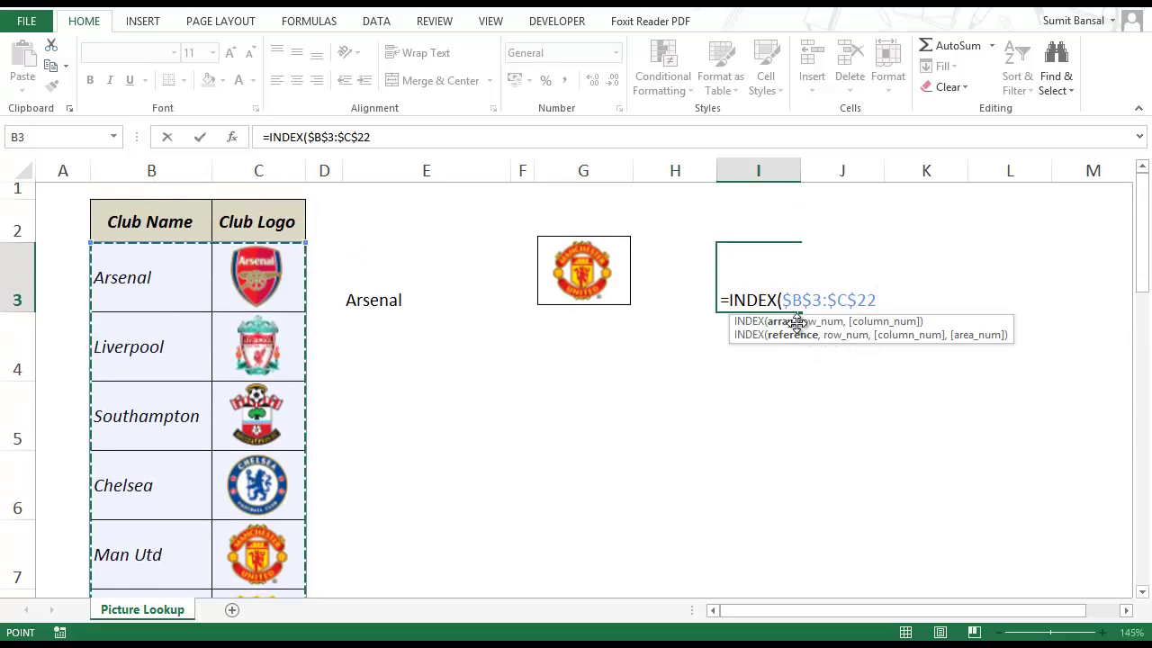
Add MATCH($E$3,$B$3:$B$22,0) with column 2 and commit the formula.
{"action": "type", "text": ","}
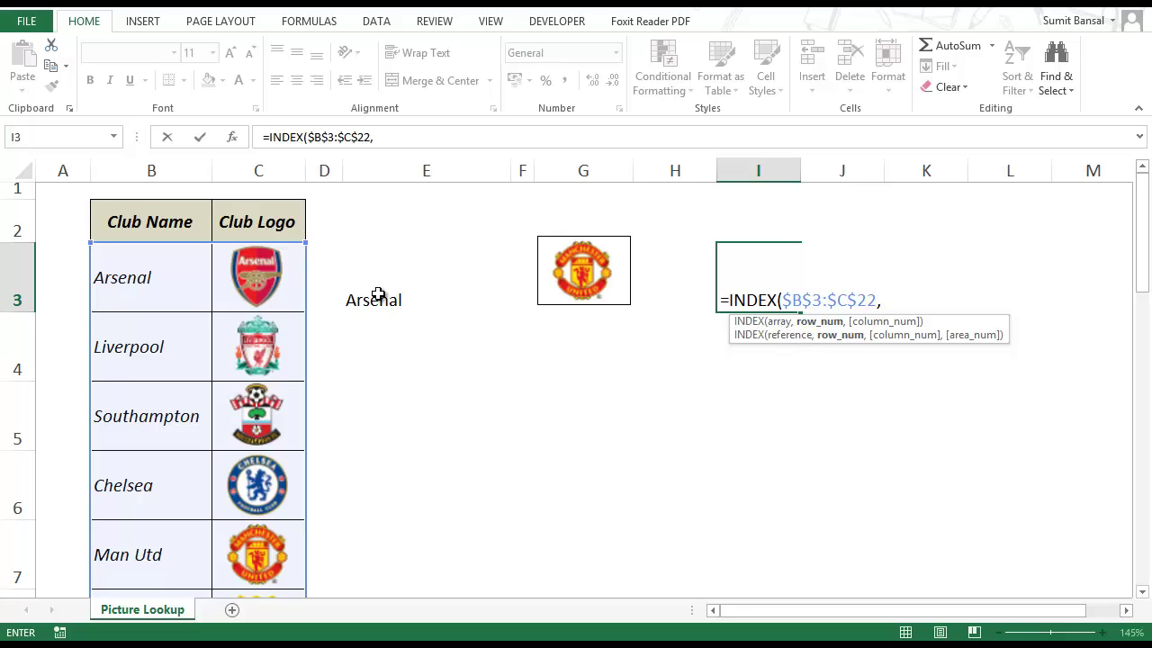
{"action": "type", "text": "matc"}
{"action": "key", "text": "Tab"}
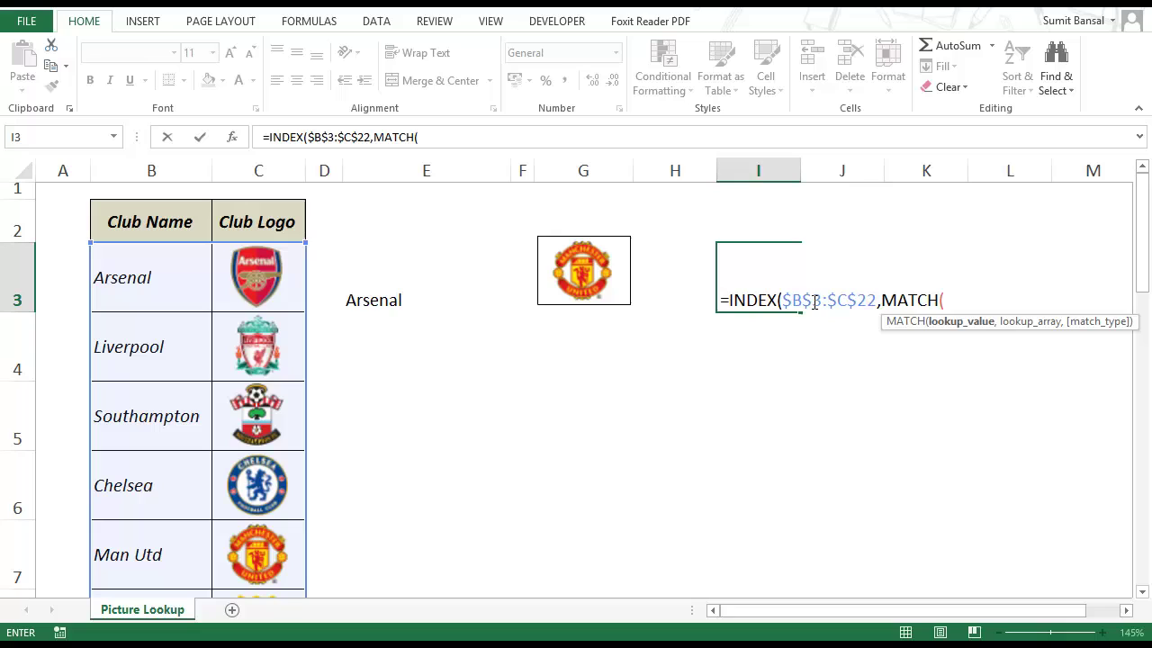
{"action": "left_click", "coordinate": [389, 291]}
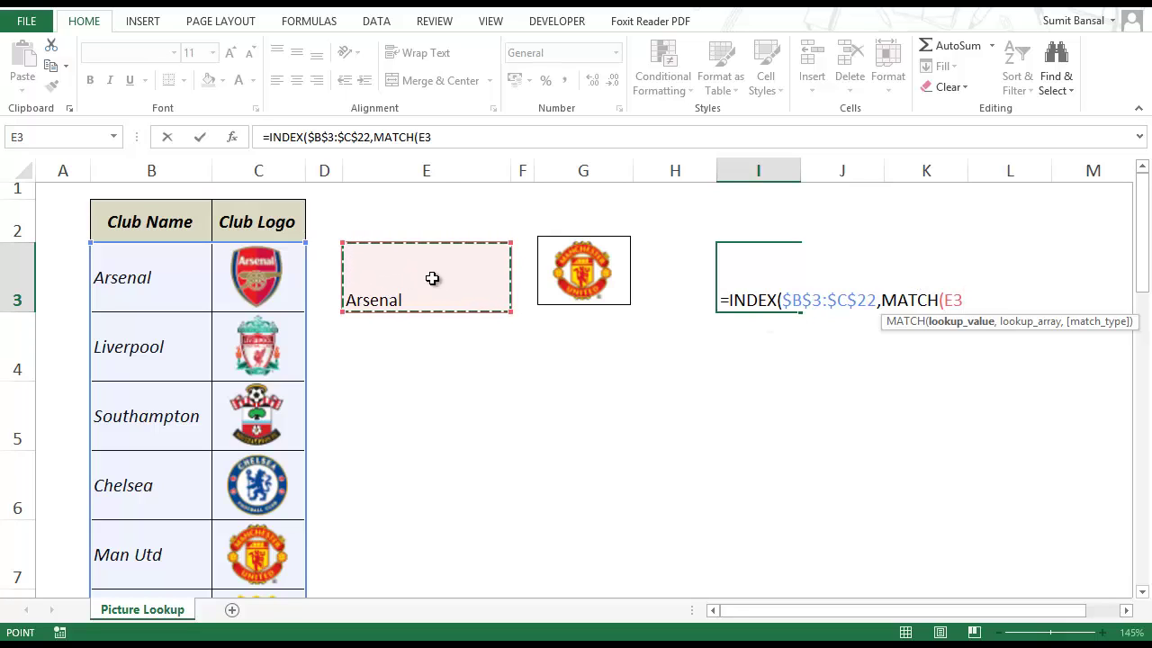
{"action": "key", "text": "F4"}
{"action": "type", "text": ","}
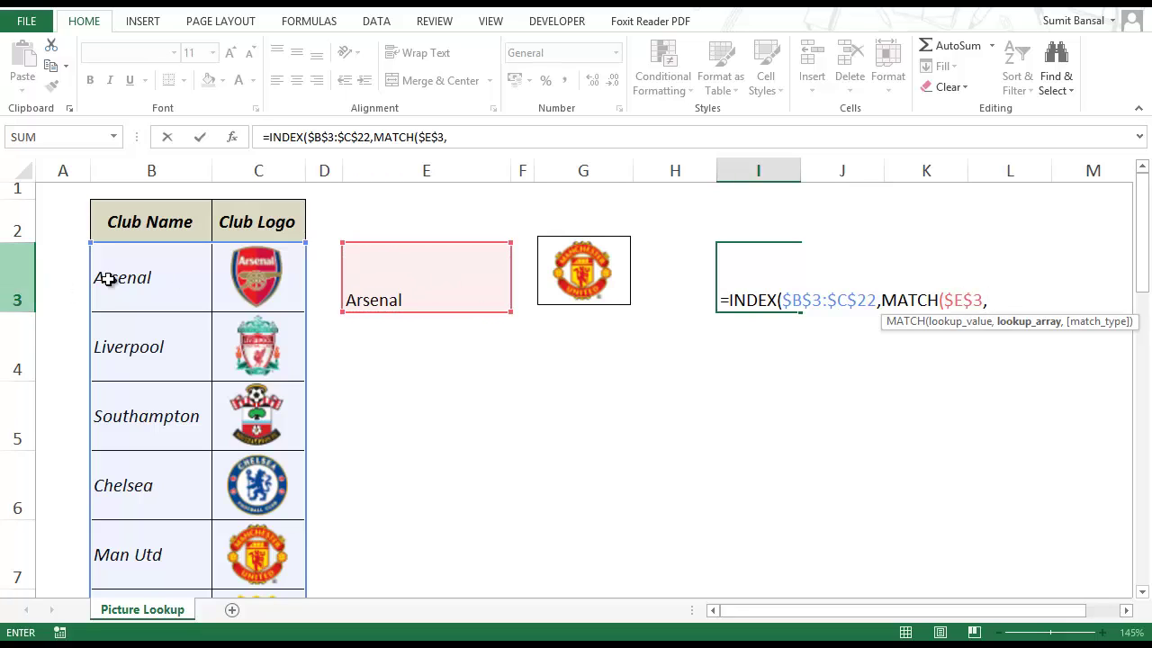
{"action": "left_click", "coordinate": [155, 271]}
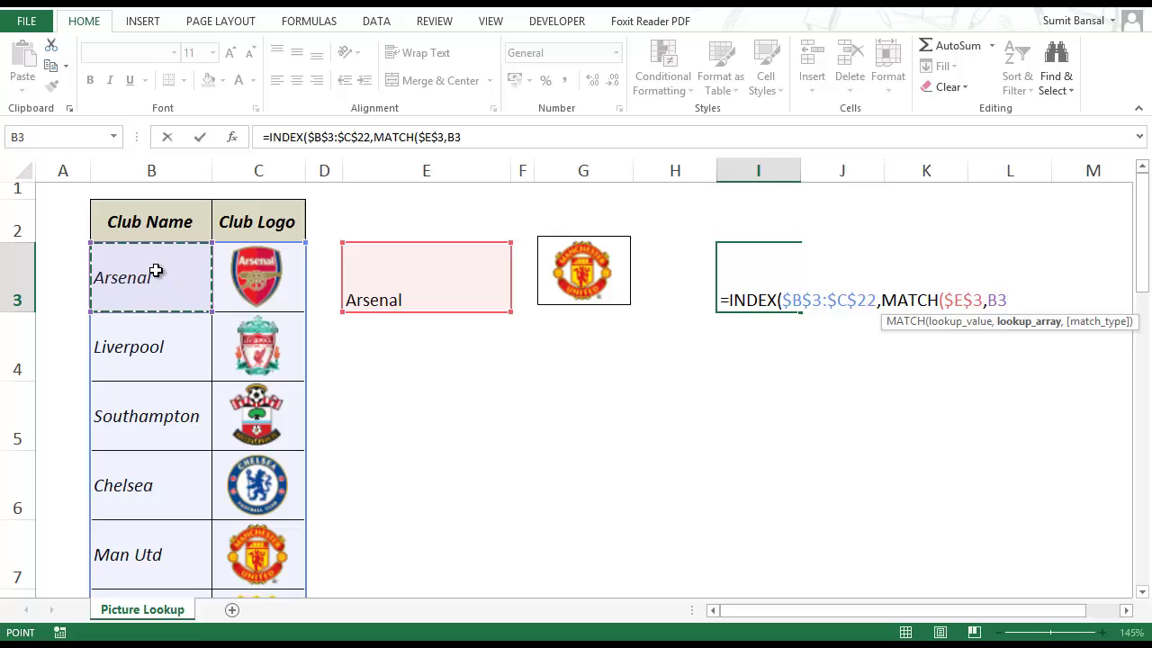
{"action": "left_click_drag", "start_coordinate": [161, 272], "coordinate": [164, 517]}
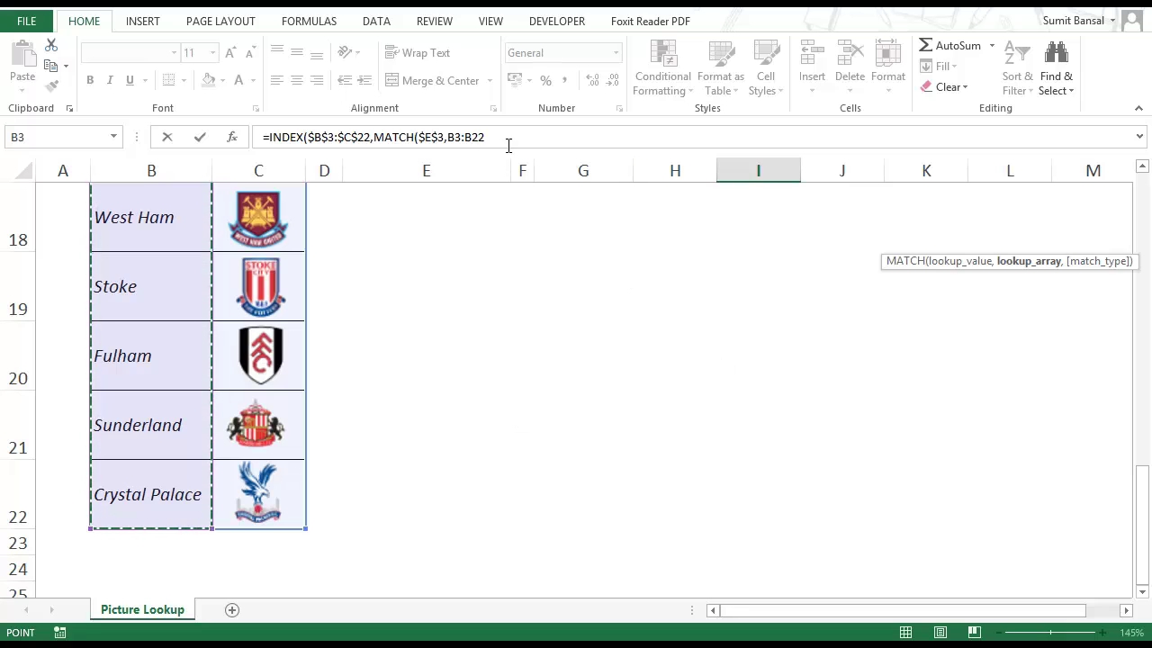
{"action": "left_click", "coordinate": [464, 137]}
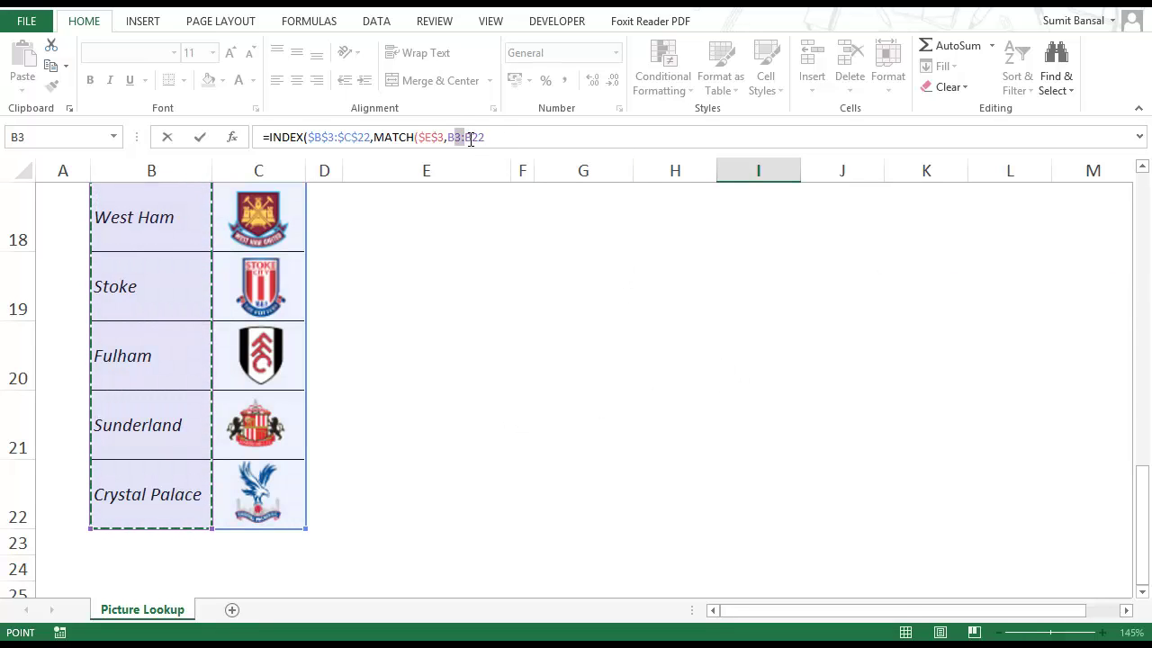
{"action": "key", "text": "F4"}
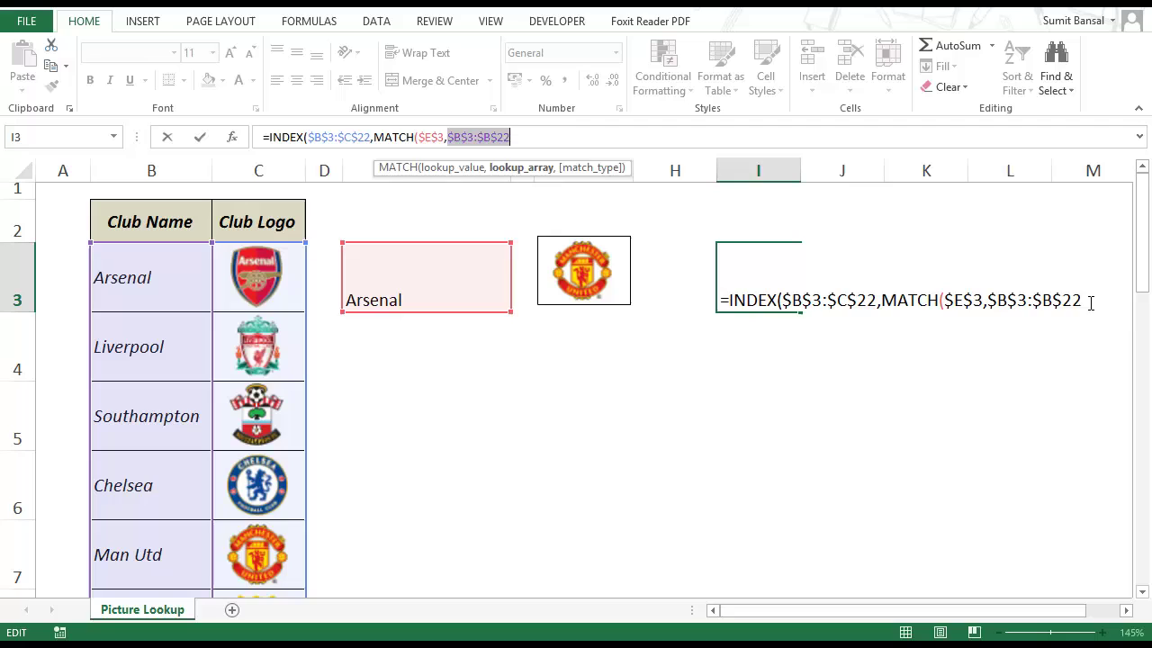
{"action": "left_click", "coordinate": [1095, 300]}
{"action": "type", "text": ","}
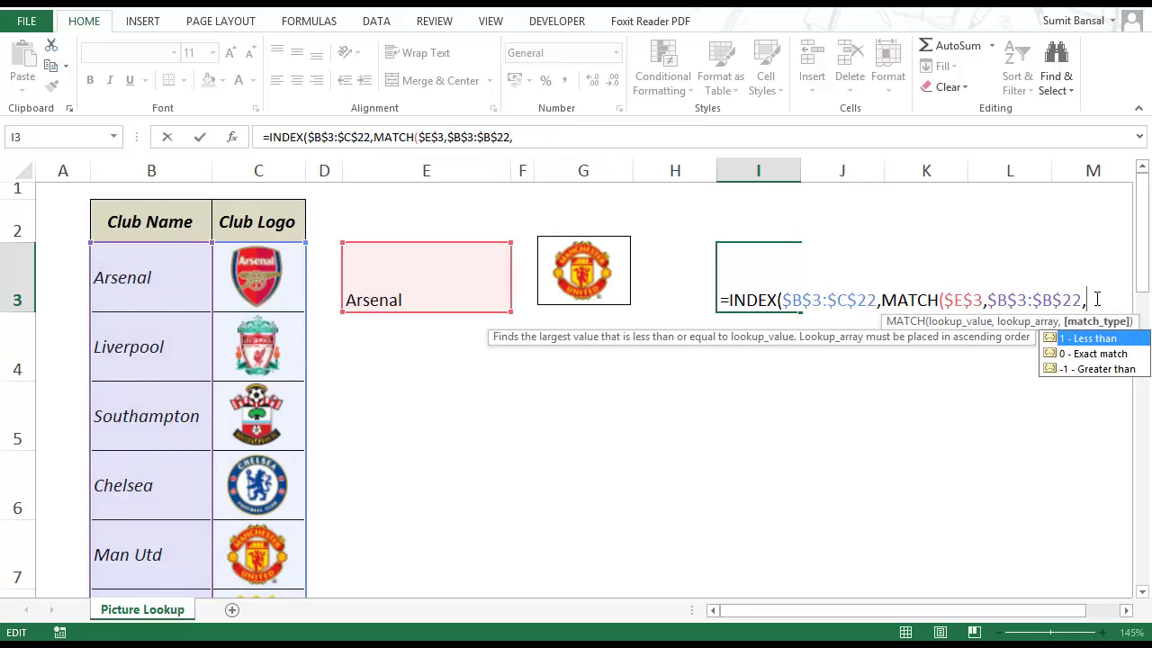
{"action": "type", "text": "0),2"}
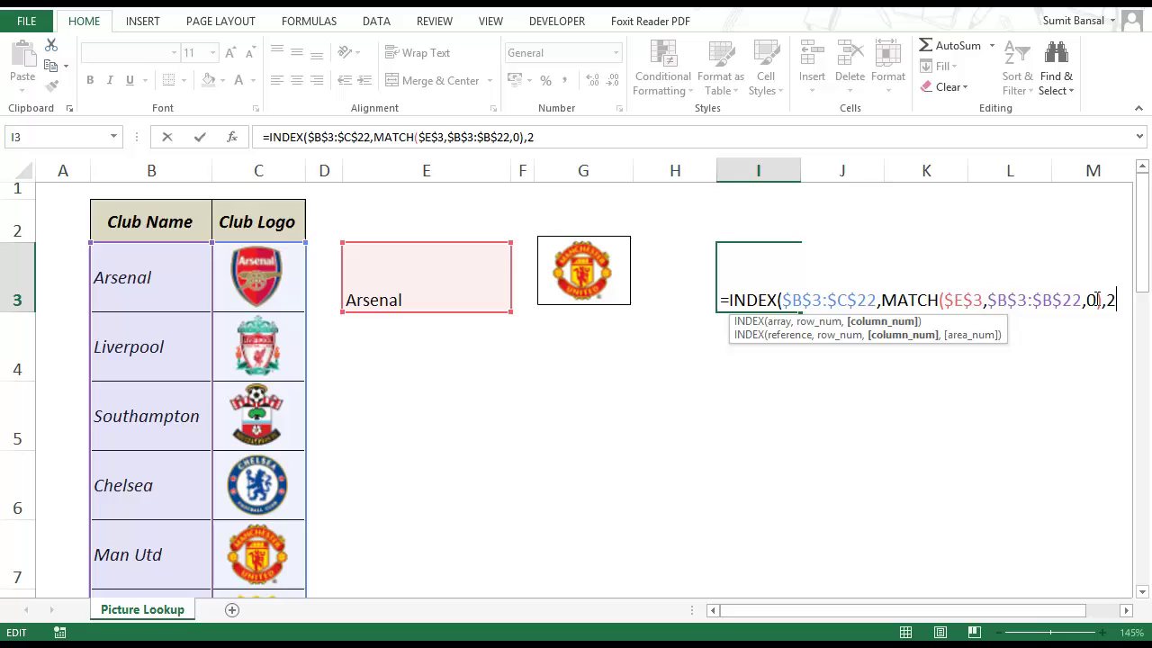
{"action": "key", "text": "Return"}
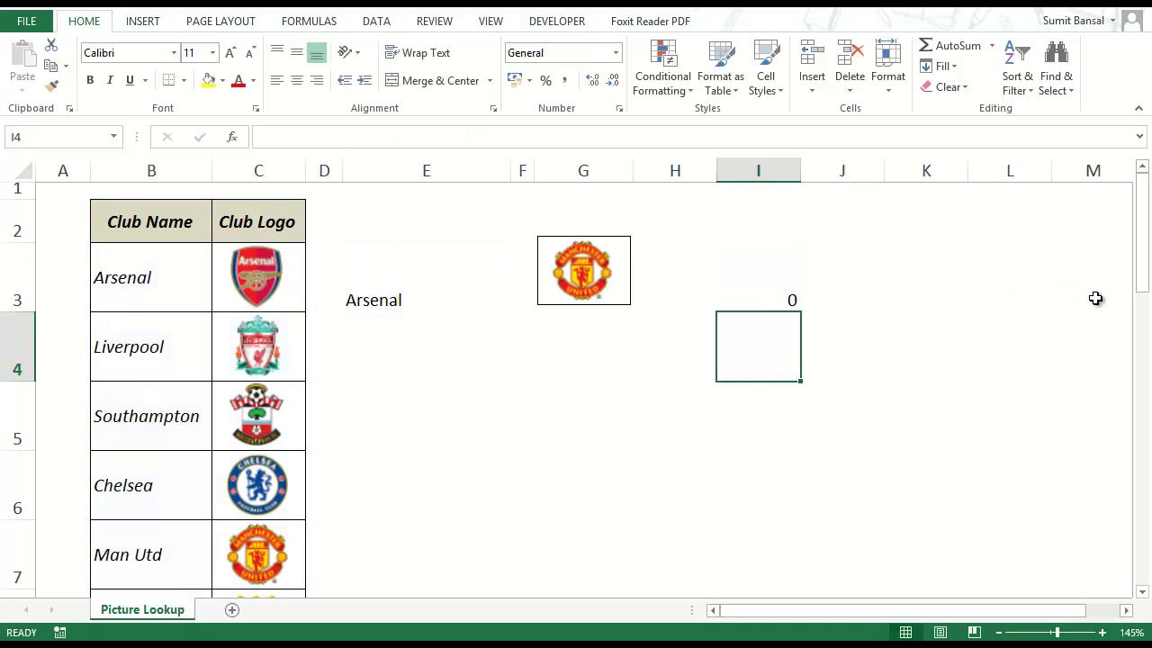
{"action": "key", "text": "Up"}
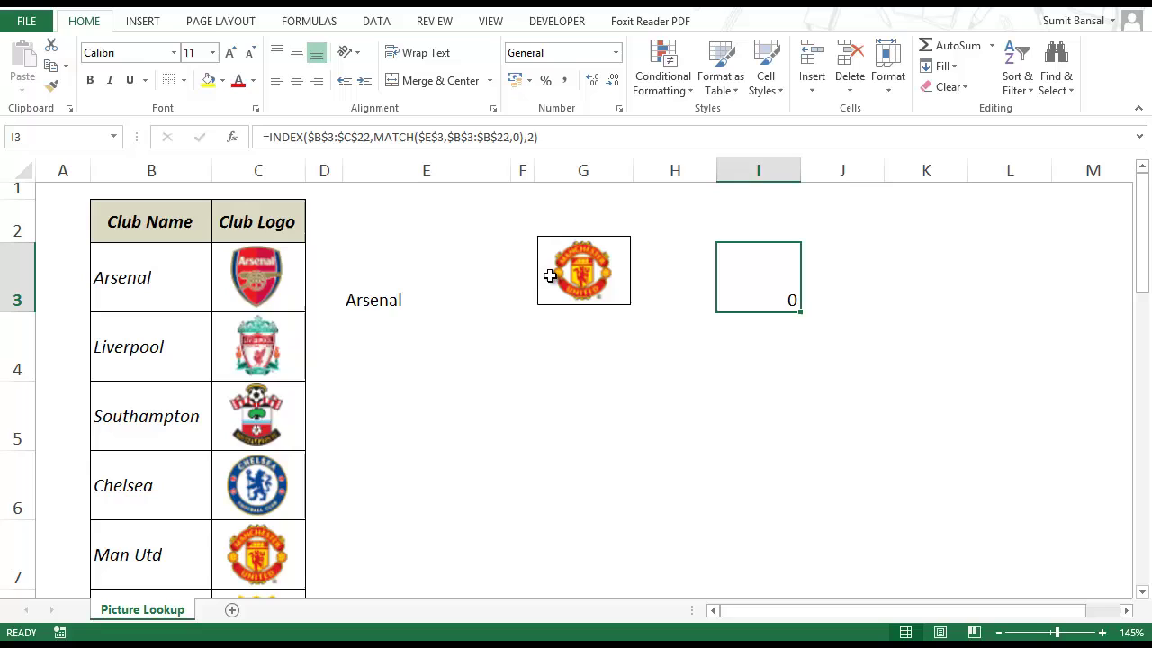
{"action": "left_click", "coordinate": [223, 303]}
{"action": "type", "text": "Sumit"}
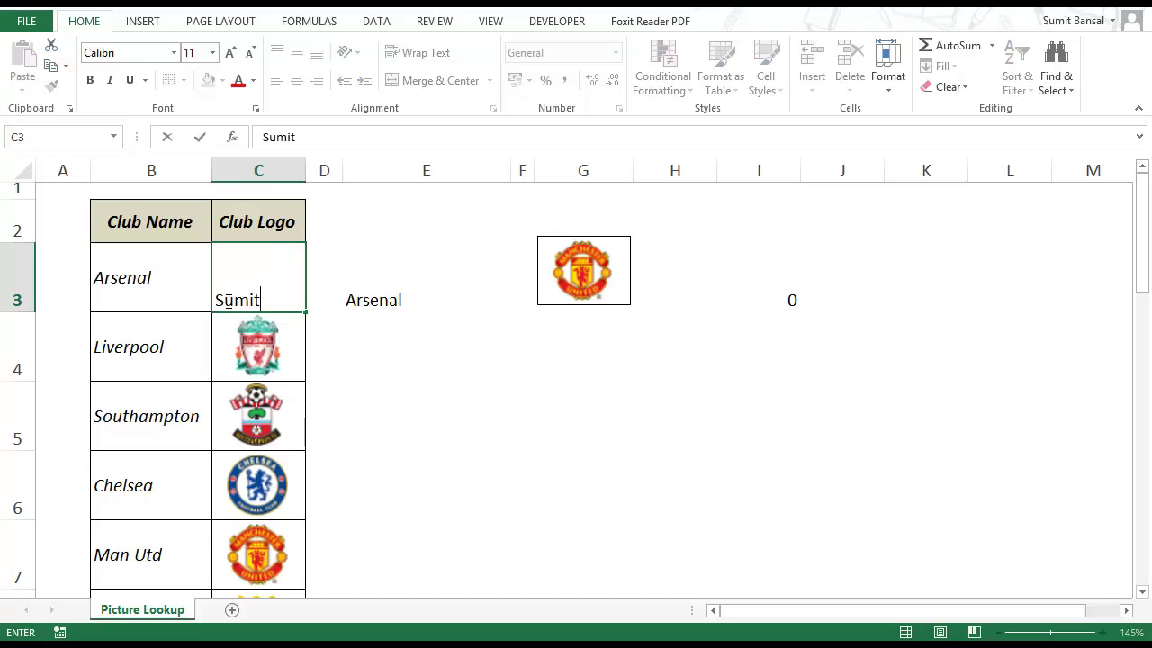
{"action": "key", "text": "Return"}
{"action": "key", "text": "Up"}
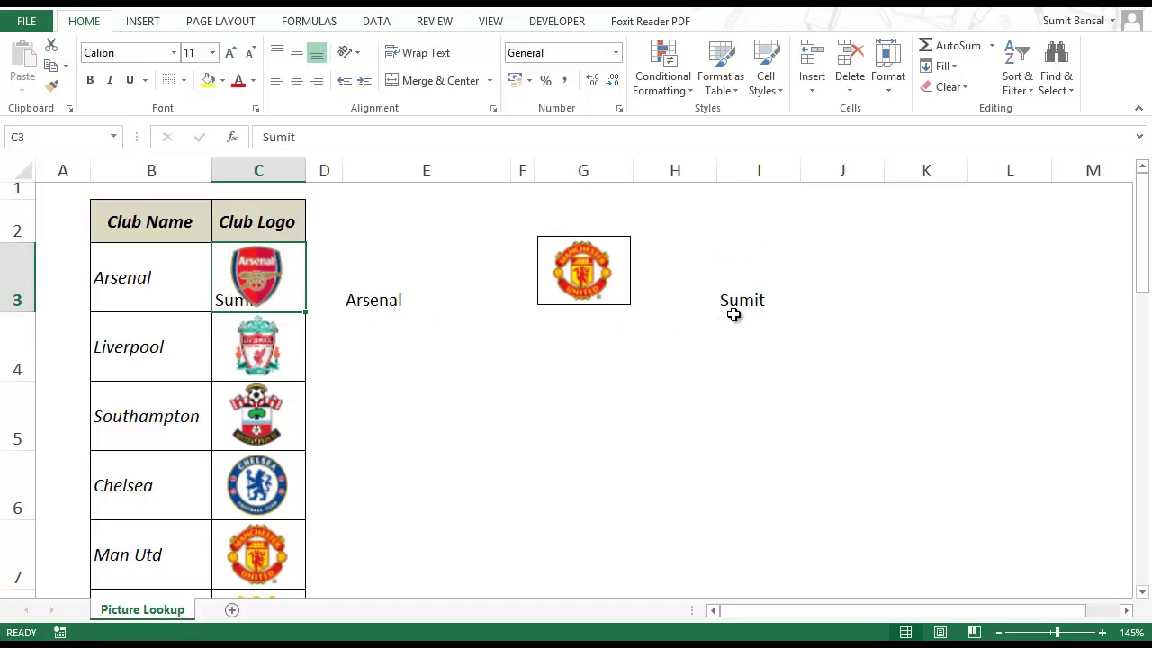
{"action": "left_click", "coordinate": [225, 300]}
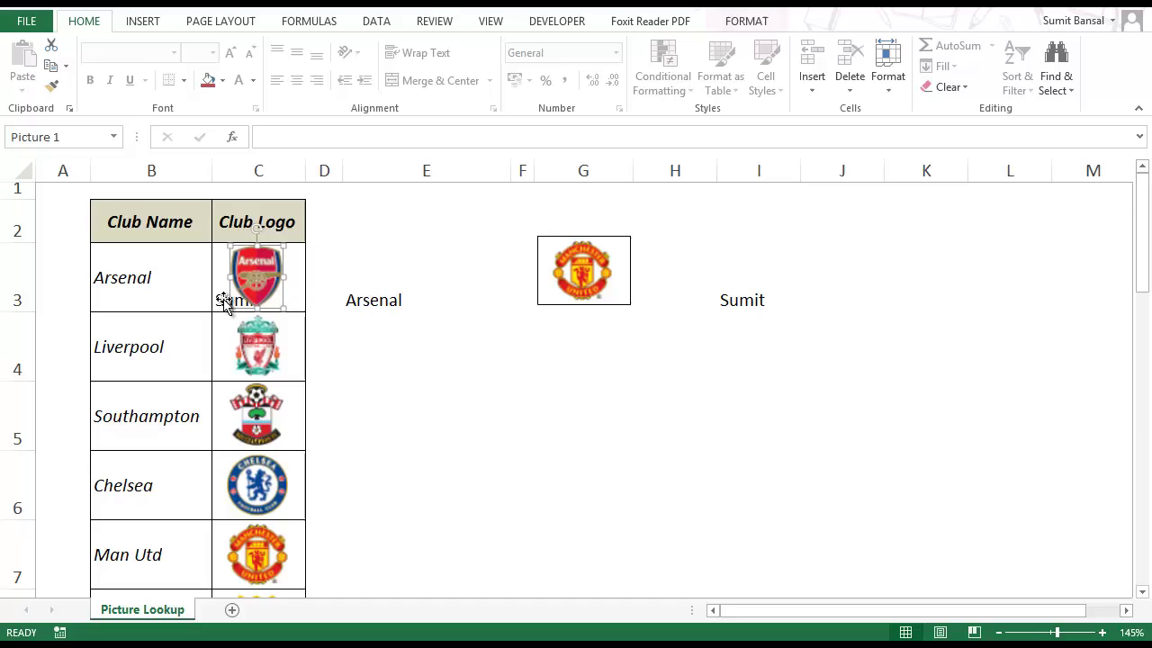
{"action": "left_click", "coordinate": [221, 299]}
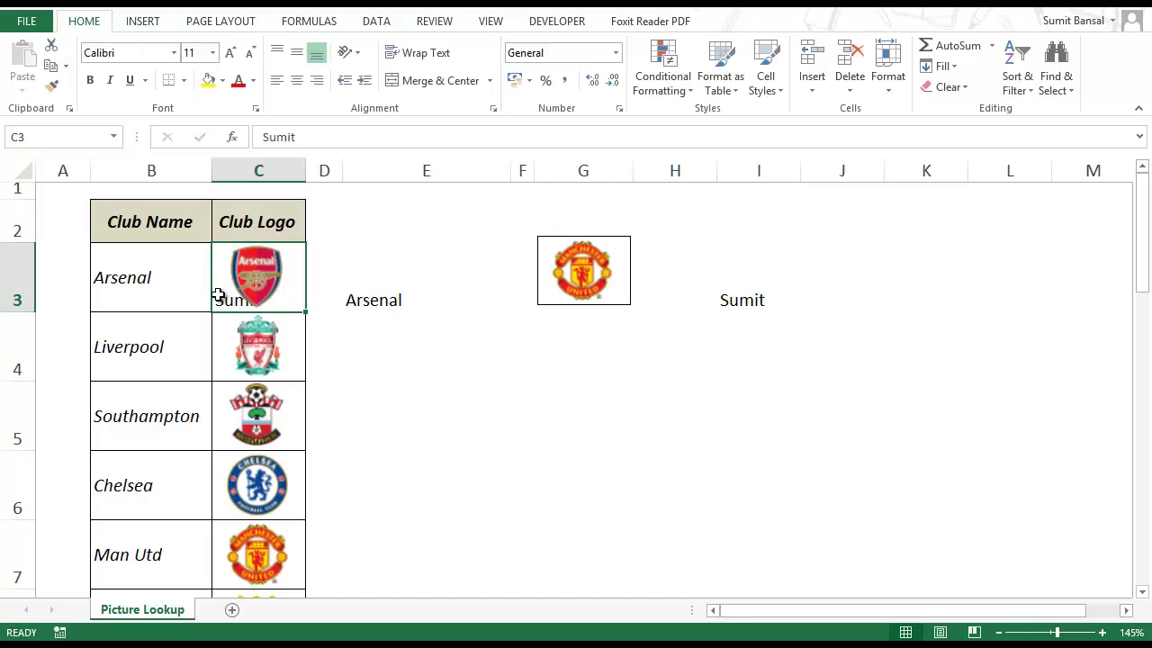
{"action": "key", "text": "Delete"}
Copy the INDEX/MATCH formula text from cell I3.
{"action": "left_click", "coordinate": [789, 299]}
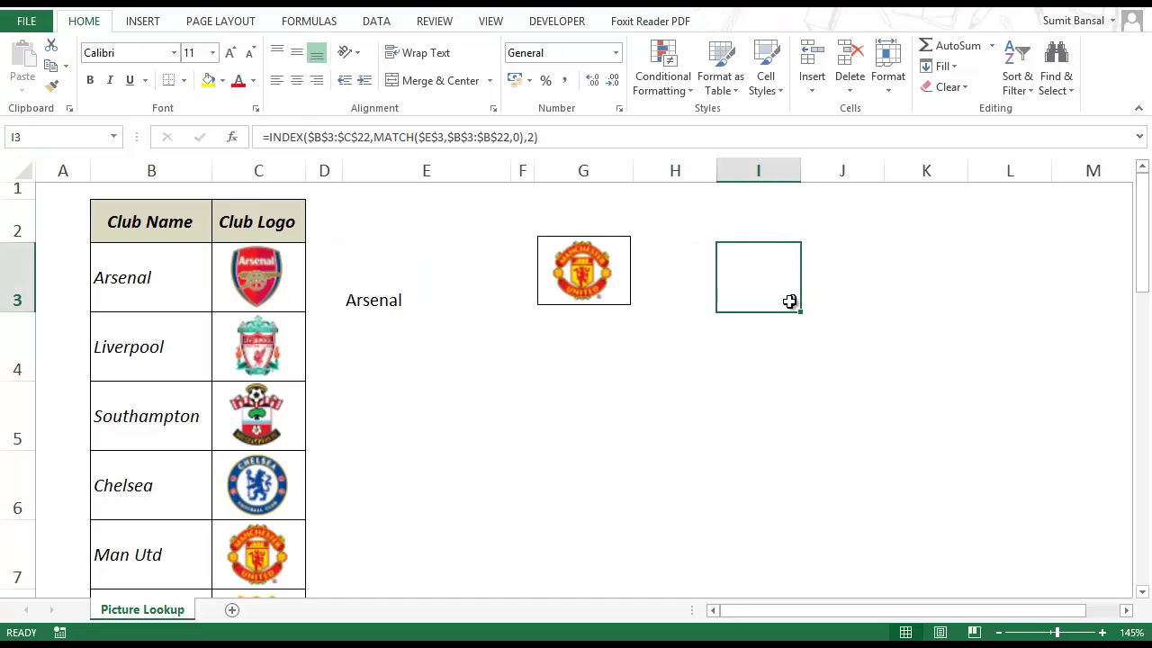
{"action": "double_click", "coordinate": [786, 301]}
{"action": "left_click_drag", "start_coordinate": [720, 299], "coordinate": [1124, 302]}
{"action": "key", "text": "ctrl+c"}
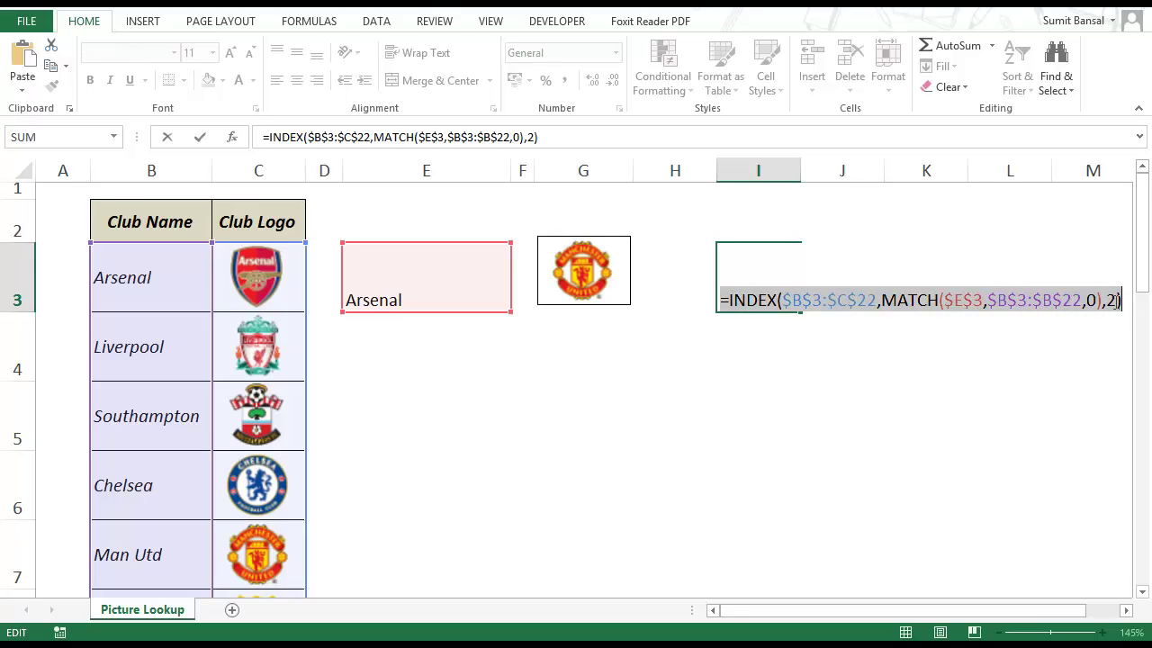
{"action": "key", "text": "Escape"}
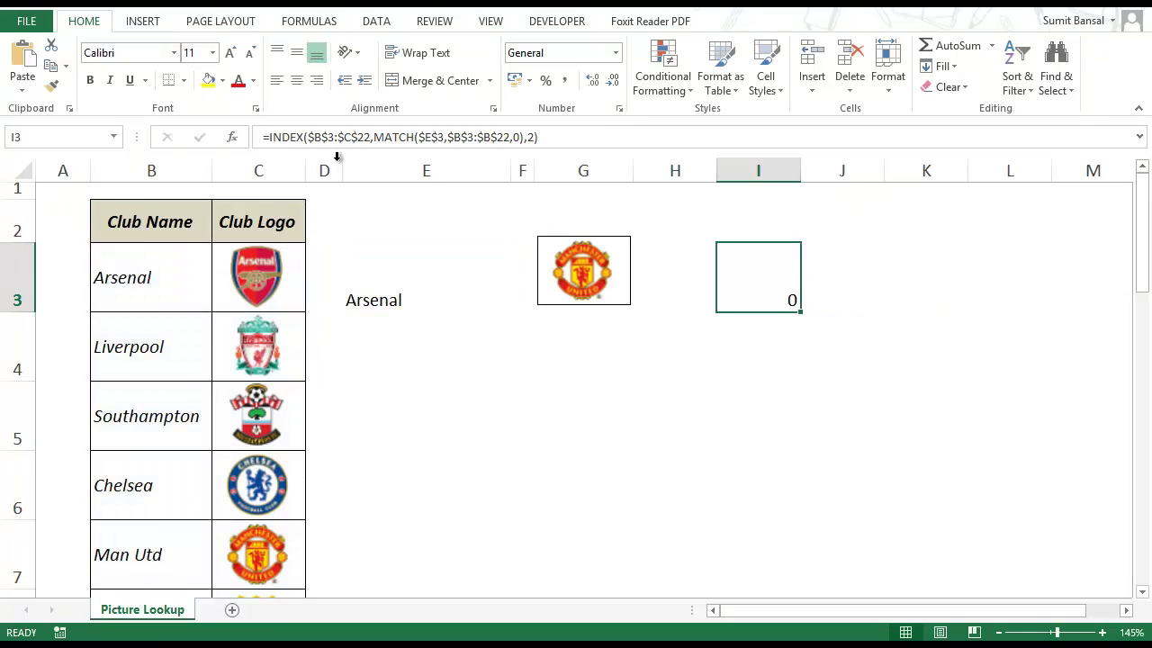
Define the name ClubLogoLookup referring to the copied formula and check it in Name Manager.
{"action": "left_click", "coordinate": [308, 22]}
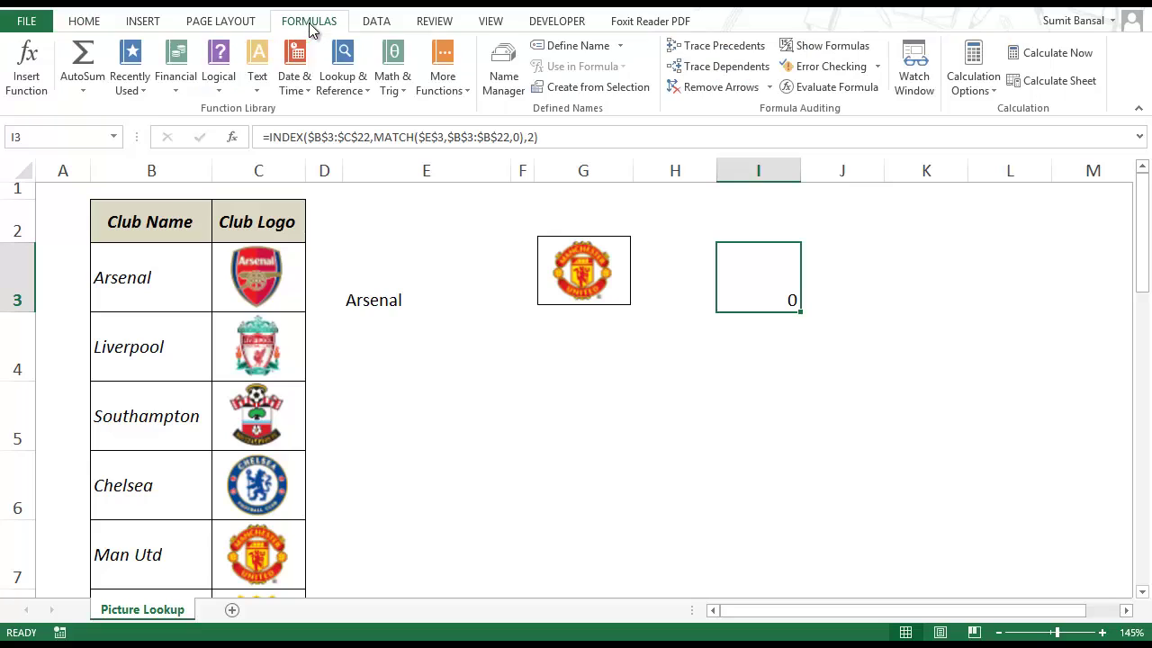
{"action": "left_click", "coordinate": [554, 47]}
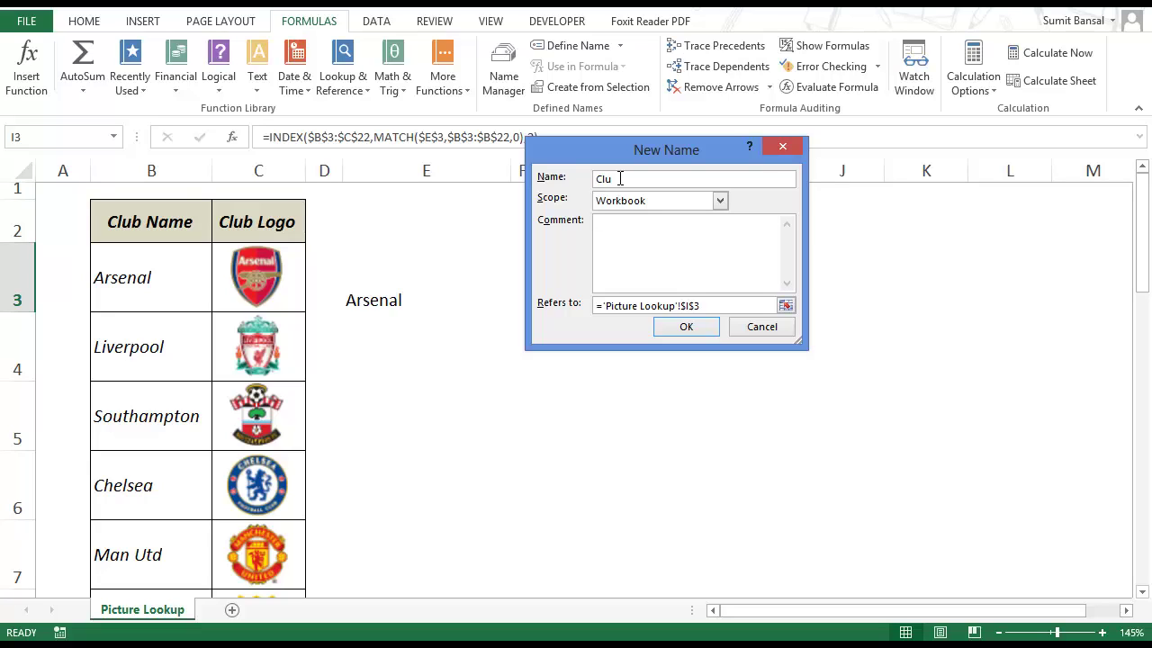
{"action": "type", "text": "ClubLogoLookup"}
{"action": "left_click_drag", "start_coordinate": [701, 305], "coordinate": [605, 305]}
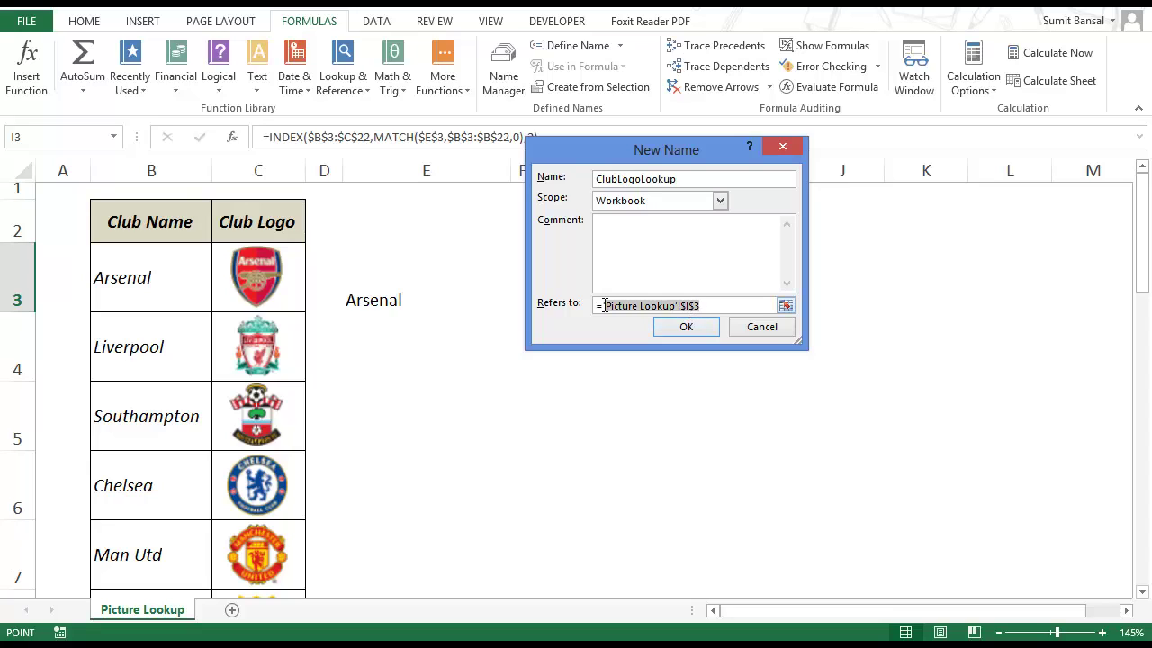
{"action": "key", "text": "ctrl+v"}
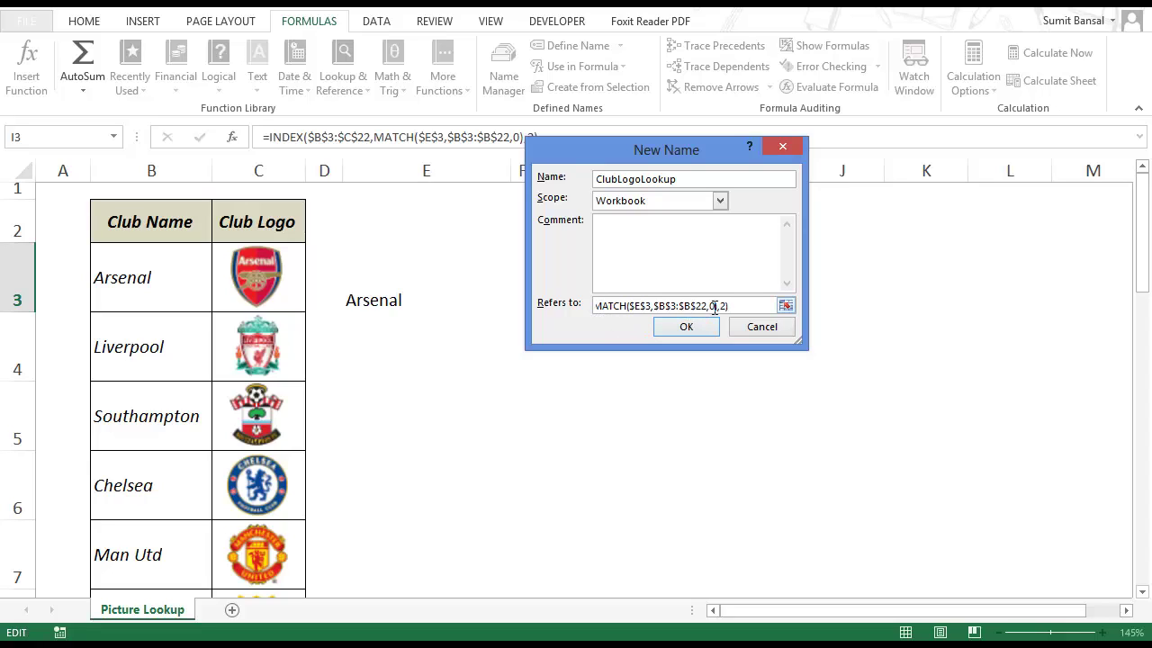
{"action": "key", "text": "Home"}
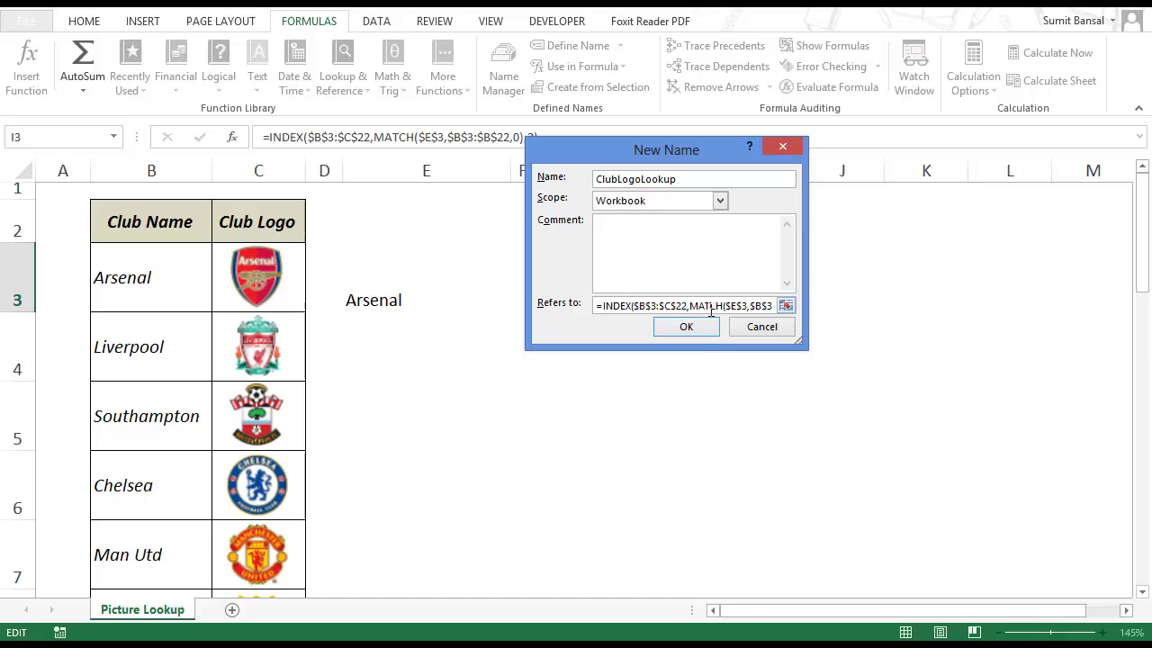
{"action": "left_click", "coordinate": [699, 330]}
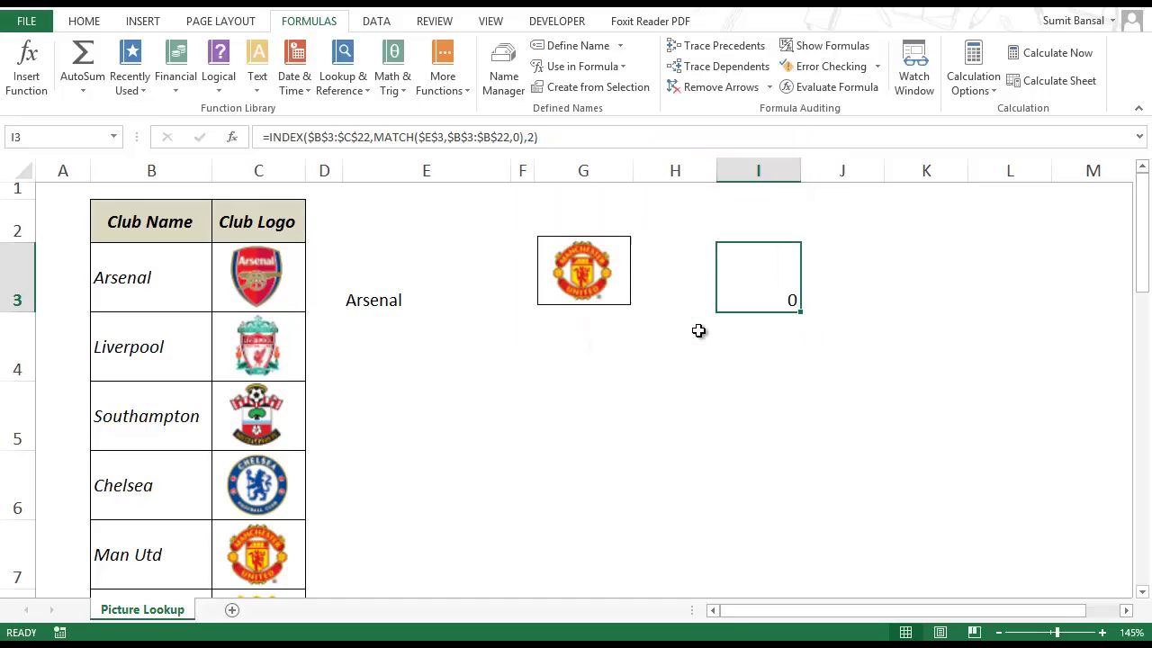
{"action": "left_click", "coordinate": [507, 83]}
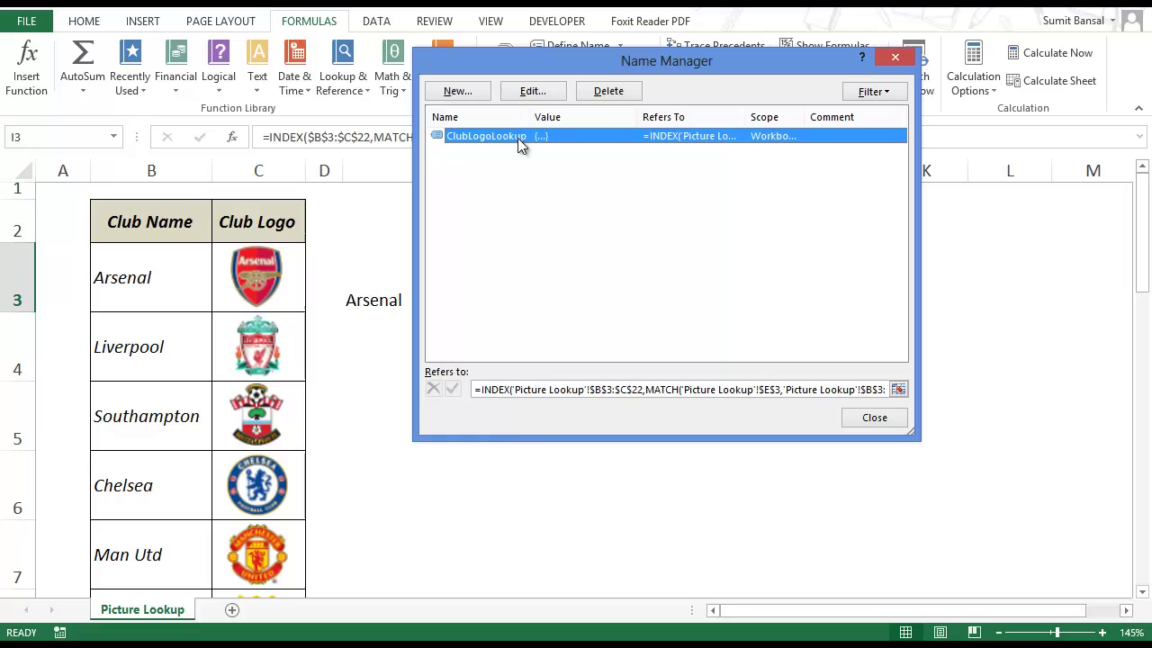
{"action": "left_click", "coordinate": [869, 419]}
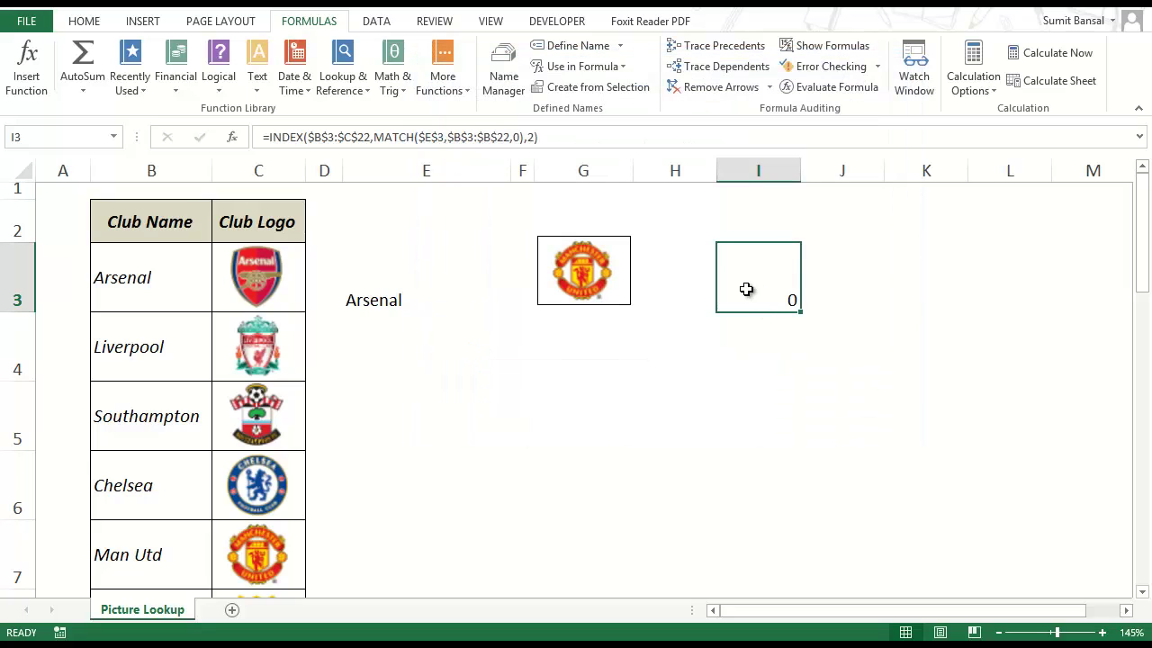
Replace the picture's =$C$7 link with =ClubLogoLookup.
{"action": "left_click", "coordinate": [565, 279]}
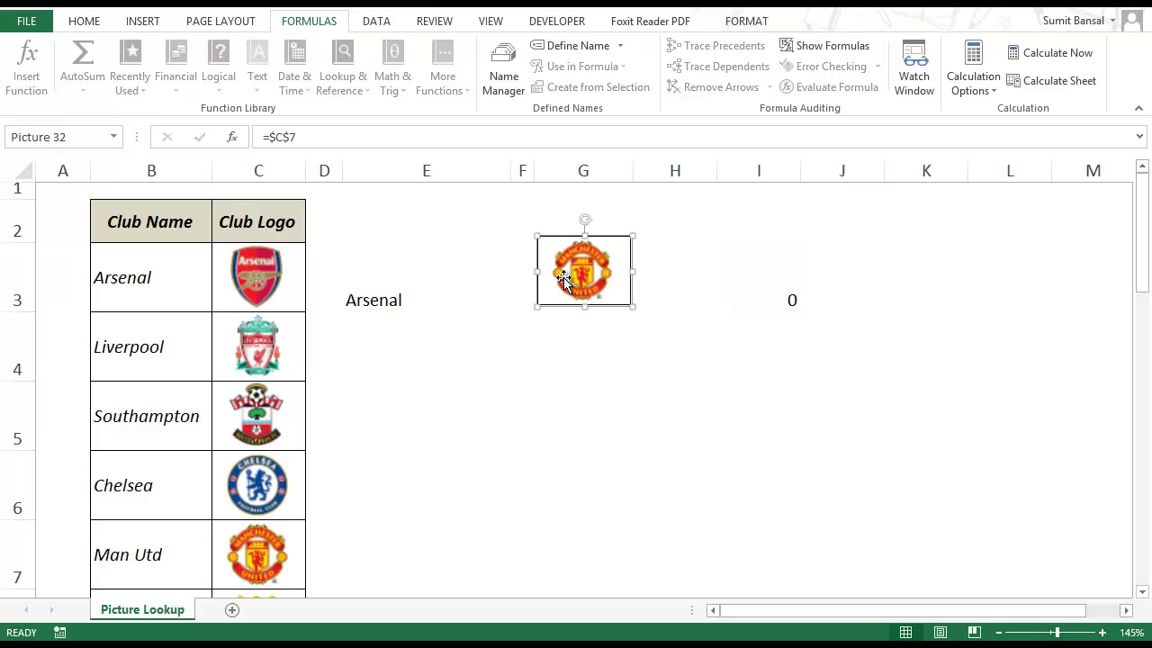
{"action": "left_click", "coordinate": [272, 137]}
{"action": "left_click_drag", "start_coordinate": [269, 136], "coordinate": [328, 138]}
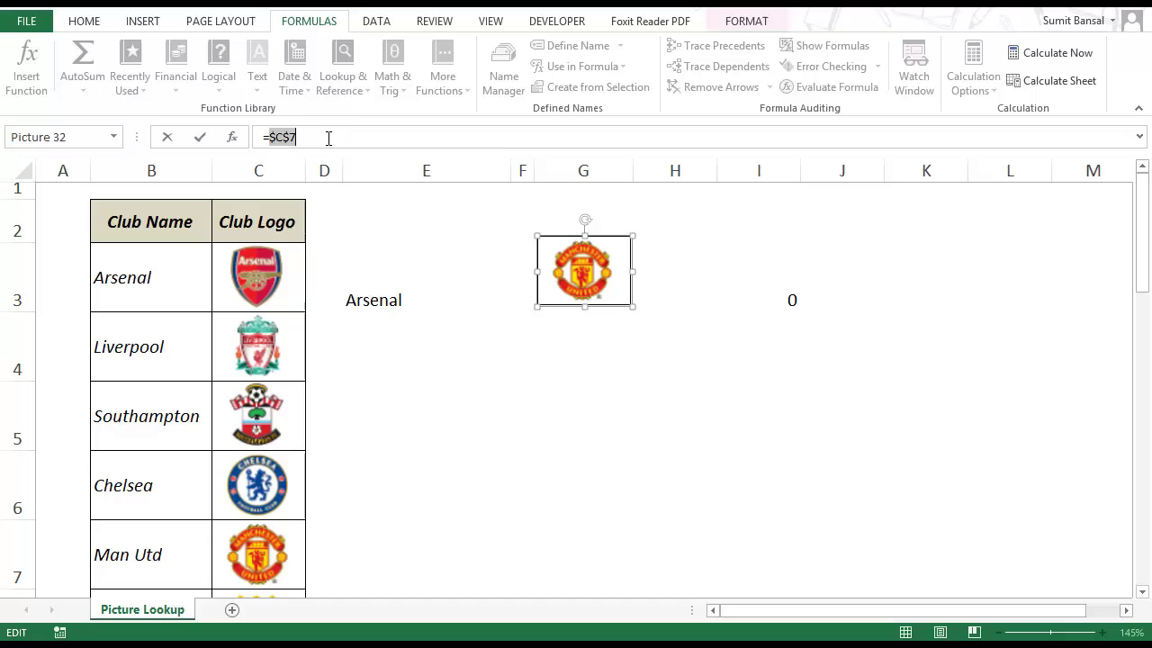
{"action": "type", "text": "Cl"}
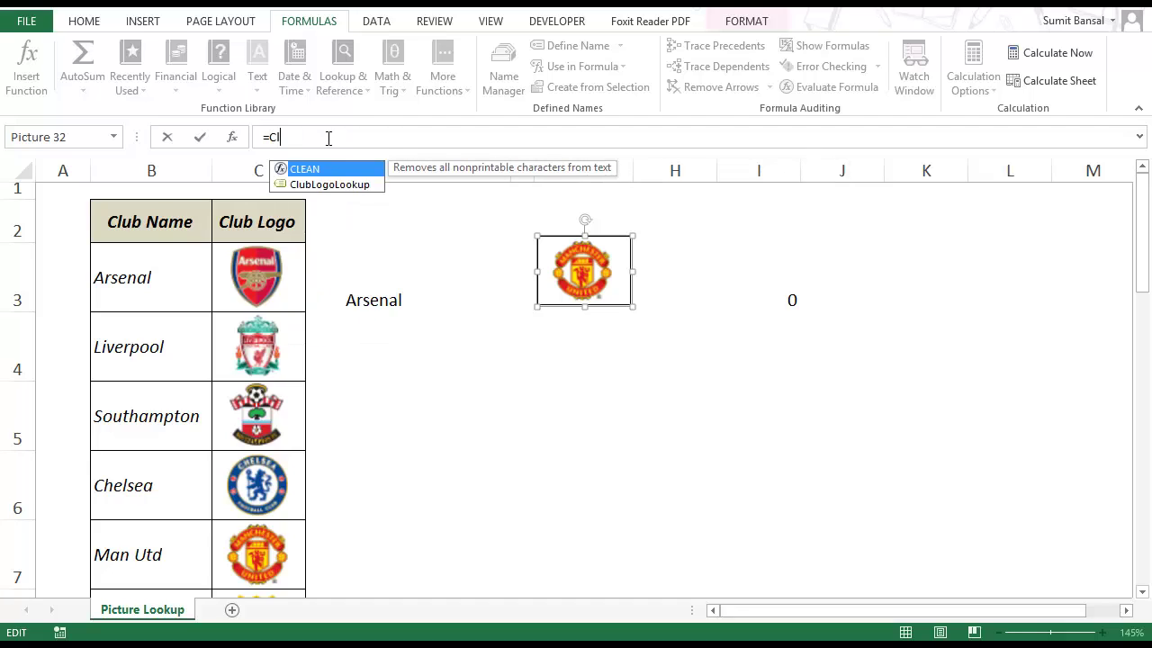
{"action": "left_click", "coordinate": [316, 185]}
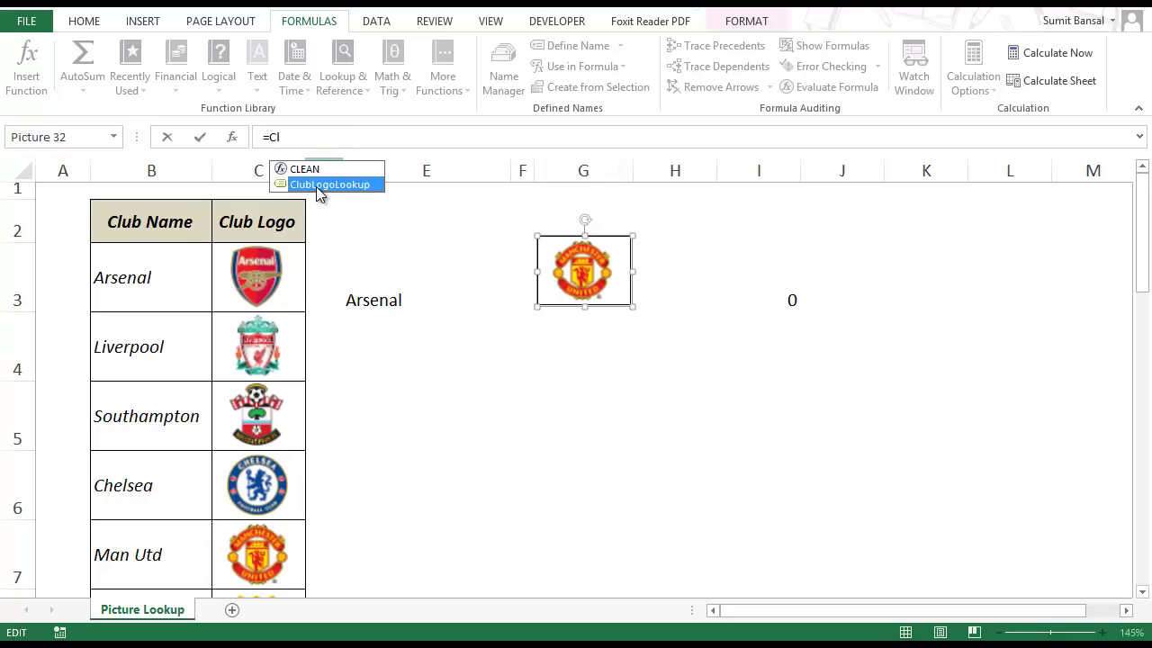
{"action": "double_click", "coordinate": [316, 186]}
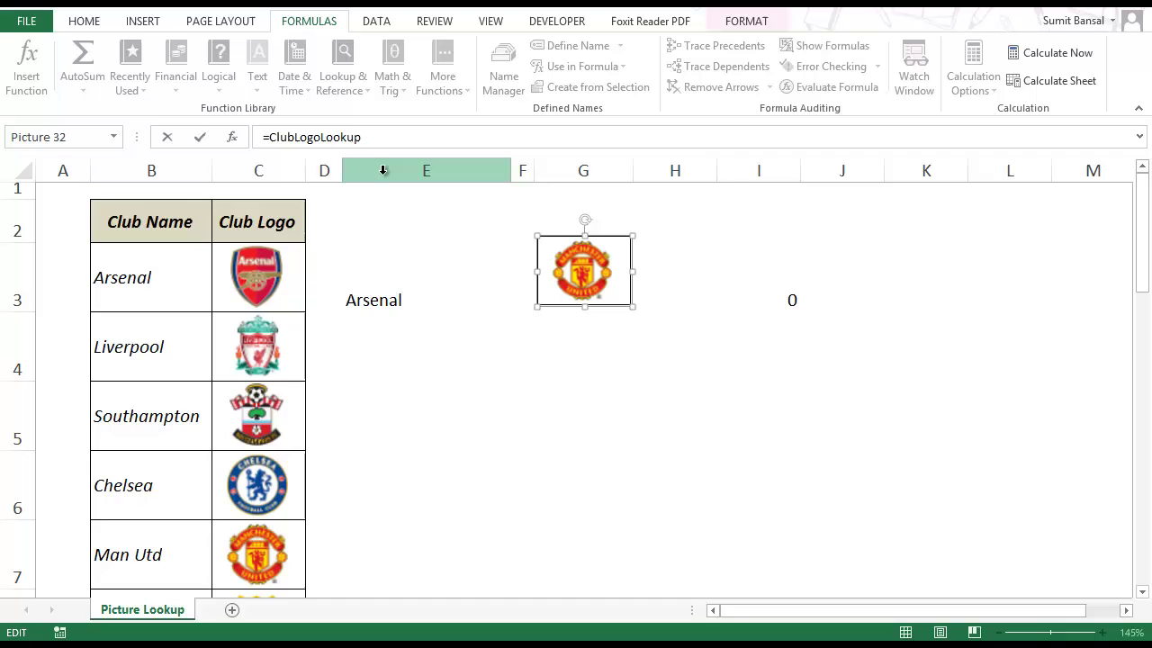
{"action": "key", "text": "Return"}
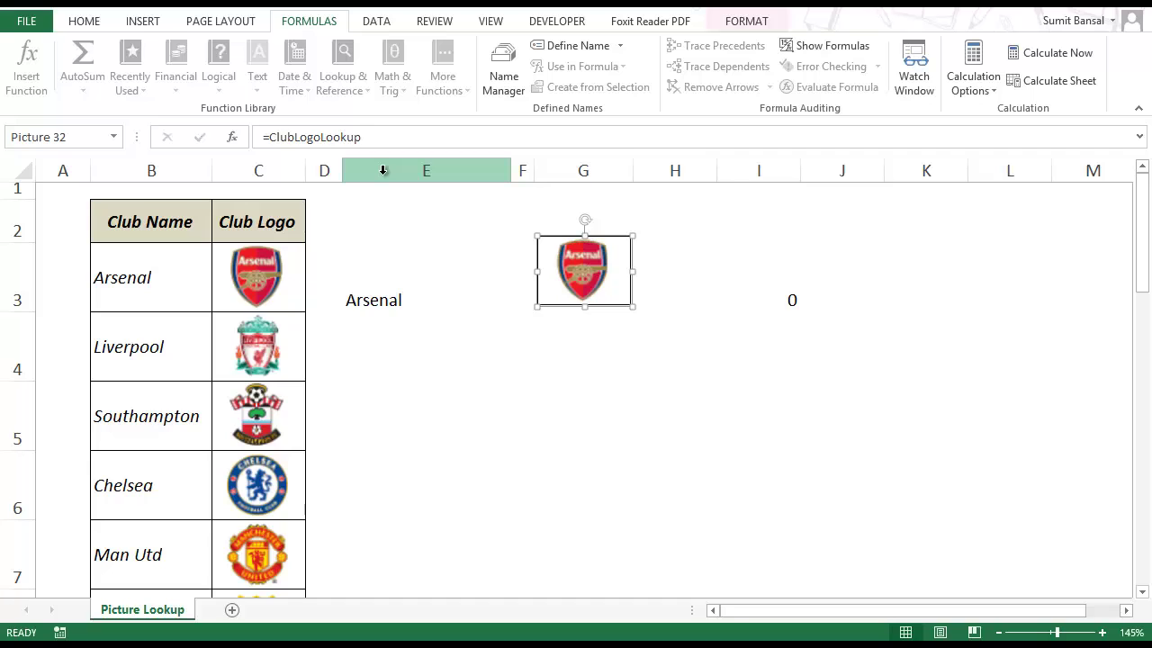
{"action": "left_click", "coordinate": [745, 306]}
Pick Liverpool, then Chelsea in E3 to test the logo, and inspect I3's formula.
{"action": "left_click", "coordinate": [393, 301]}
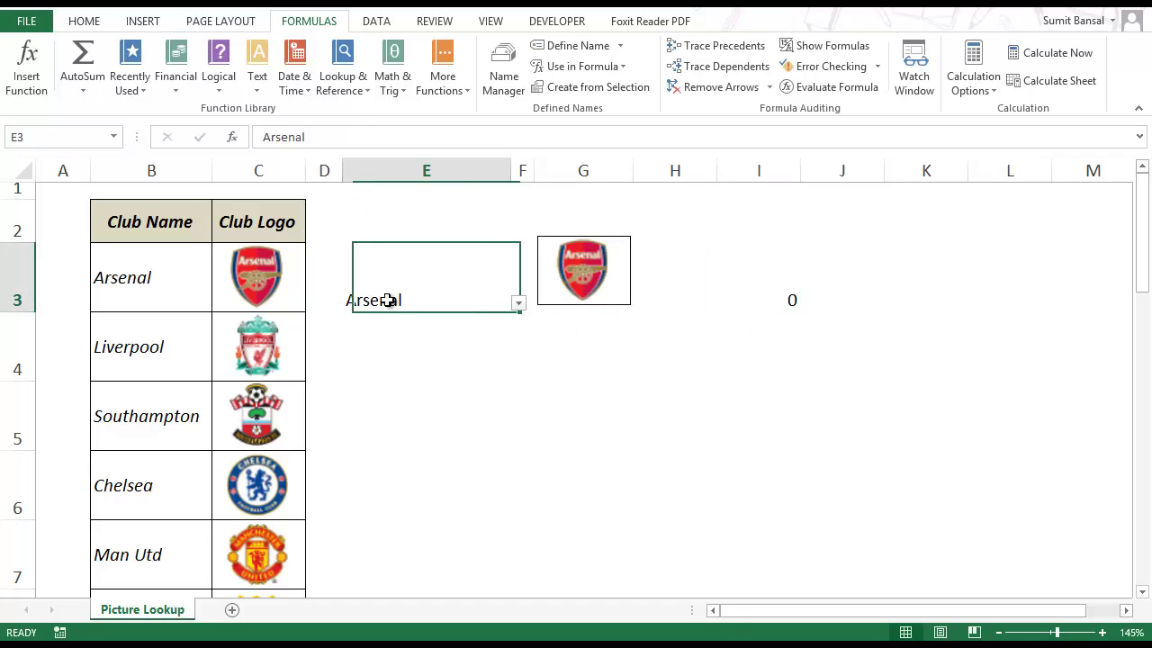
{"action": "left_click", "coordinate": [518, 304]}
{"action": "left_click", "coordinate": [473, 341]}
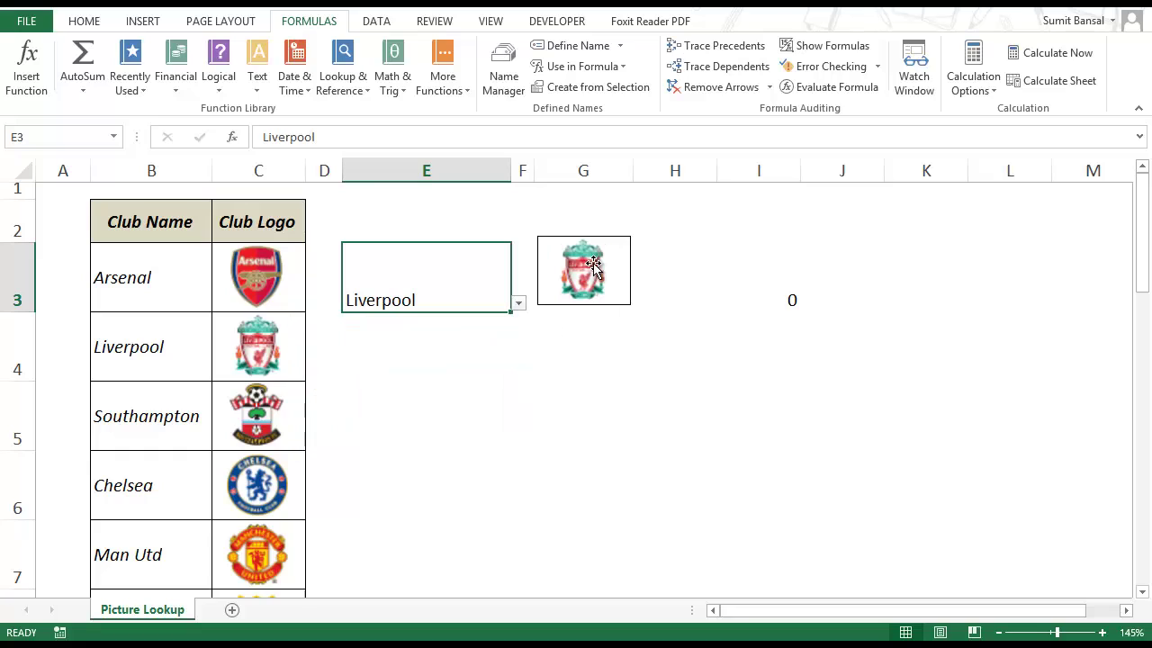
{"action": "left_click", "coordinate": [518, 304]}
{"action": "left_click", "coordinate": [469, 357]}
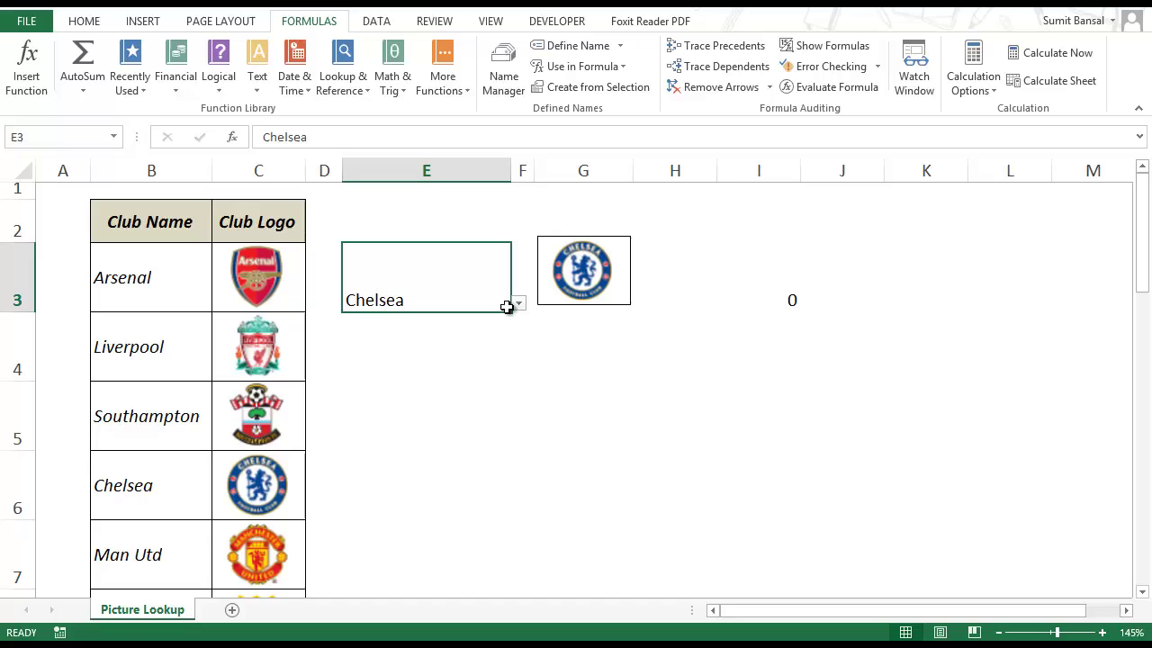
{"action": "left_click", "coordinate": [774, 303]}
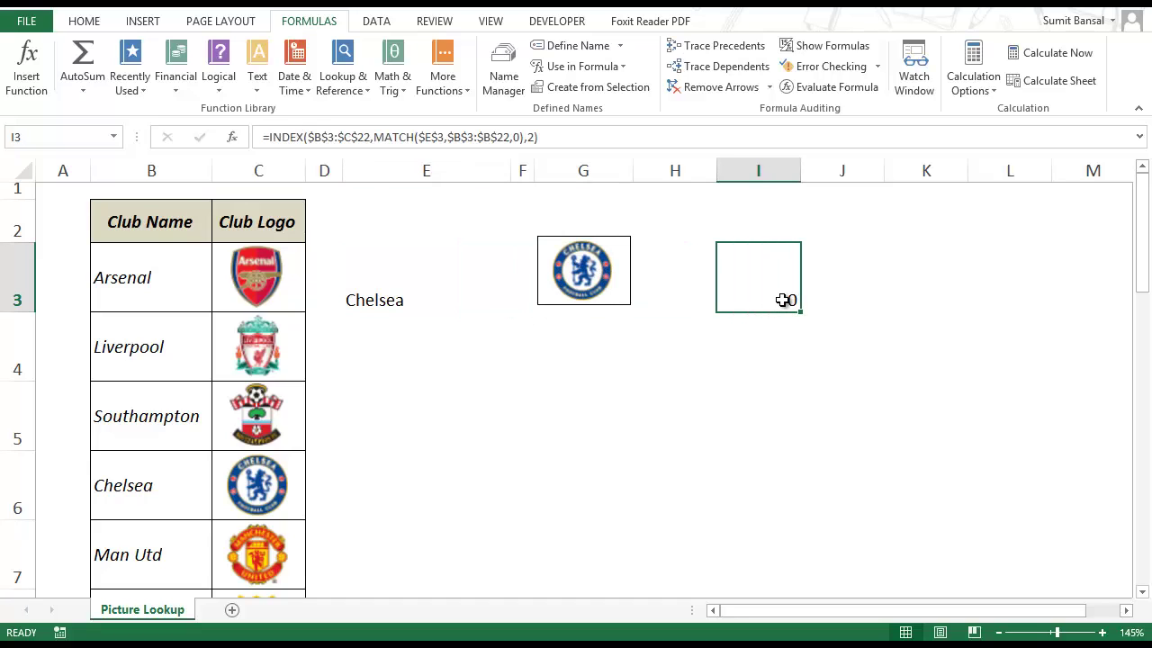
{"action": "double_click", "coordinate": [785, 303]}
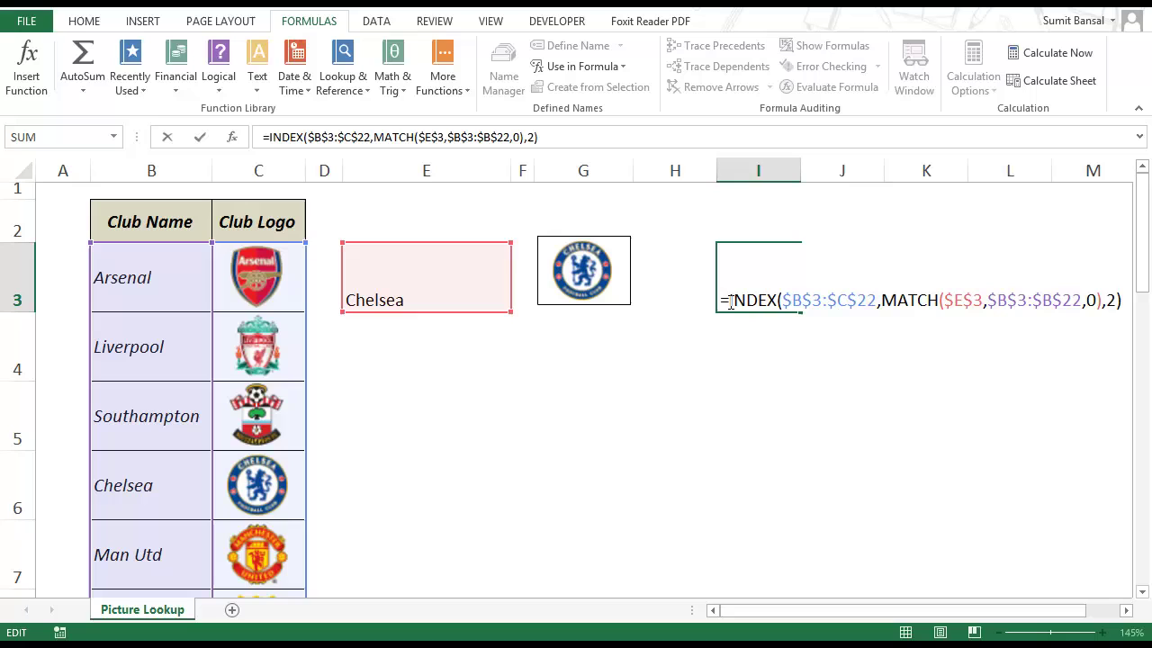
{"action": "key", "text": "ctrl+Return"}
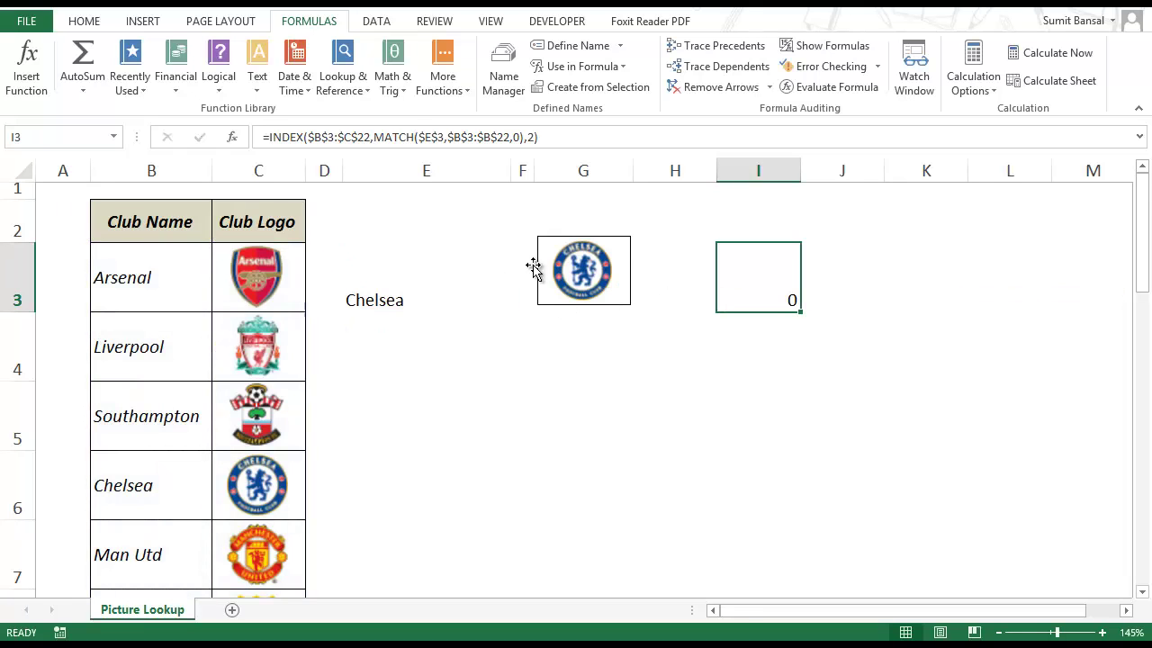